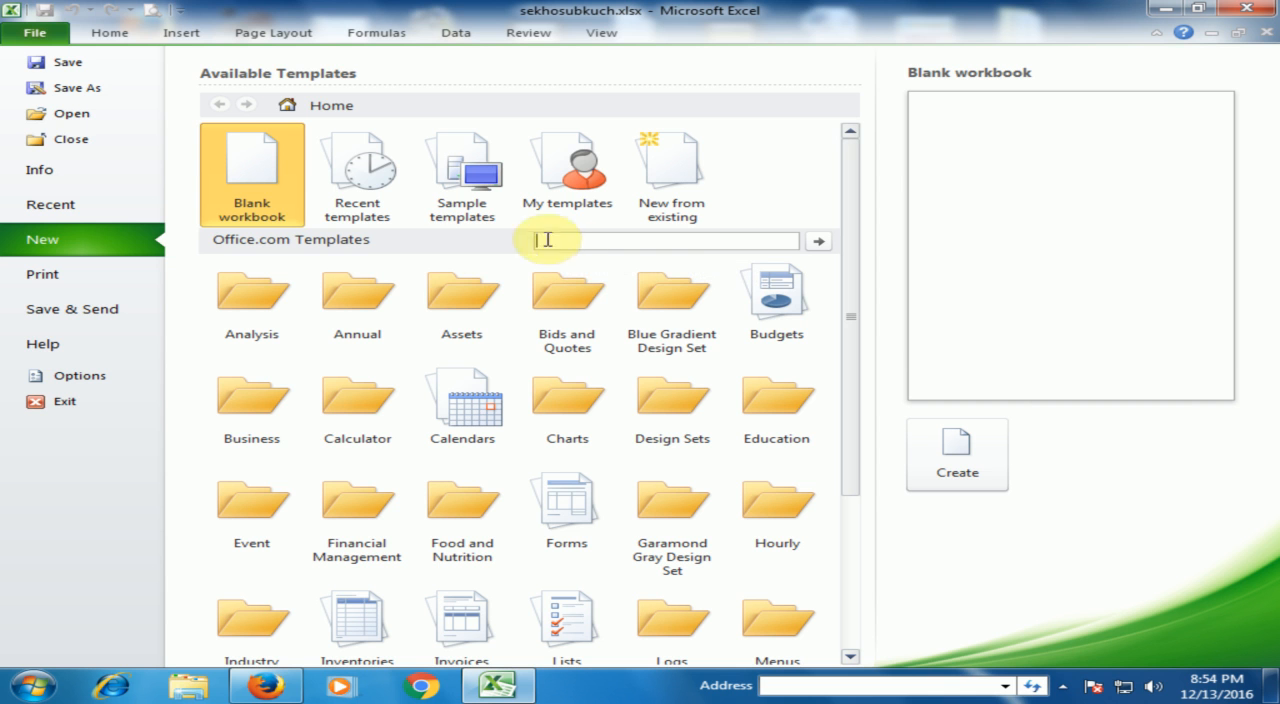
- Search the Office.com templates for "income statement" and download the first "Income statement 1 year" template
text(income s)
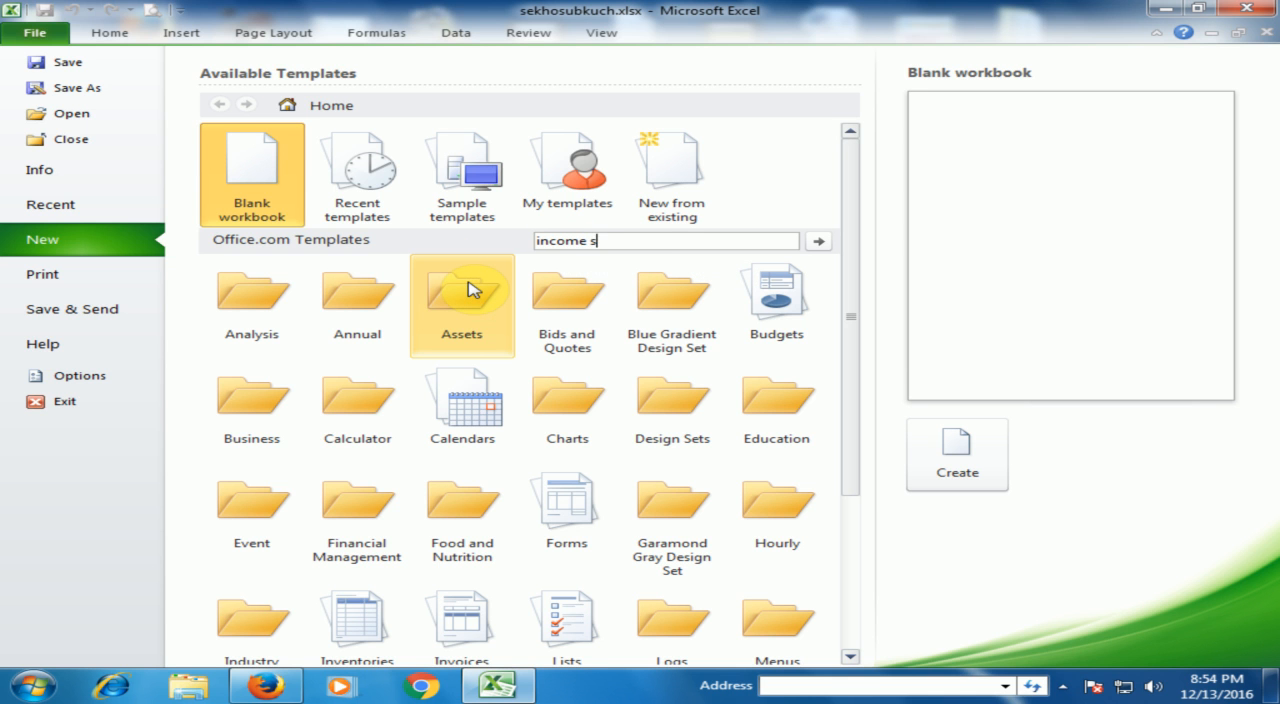
text(tatement)
key(Return)
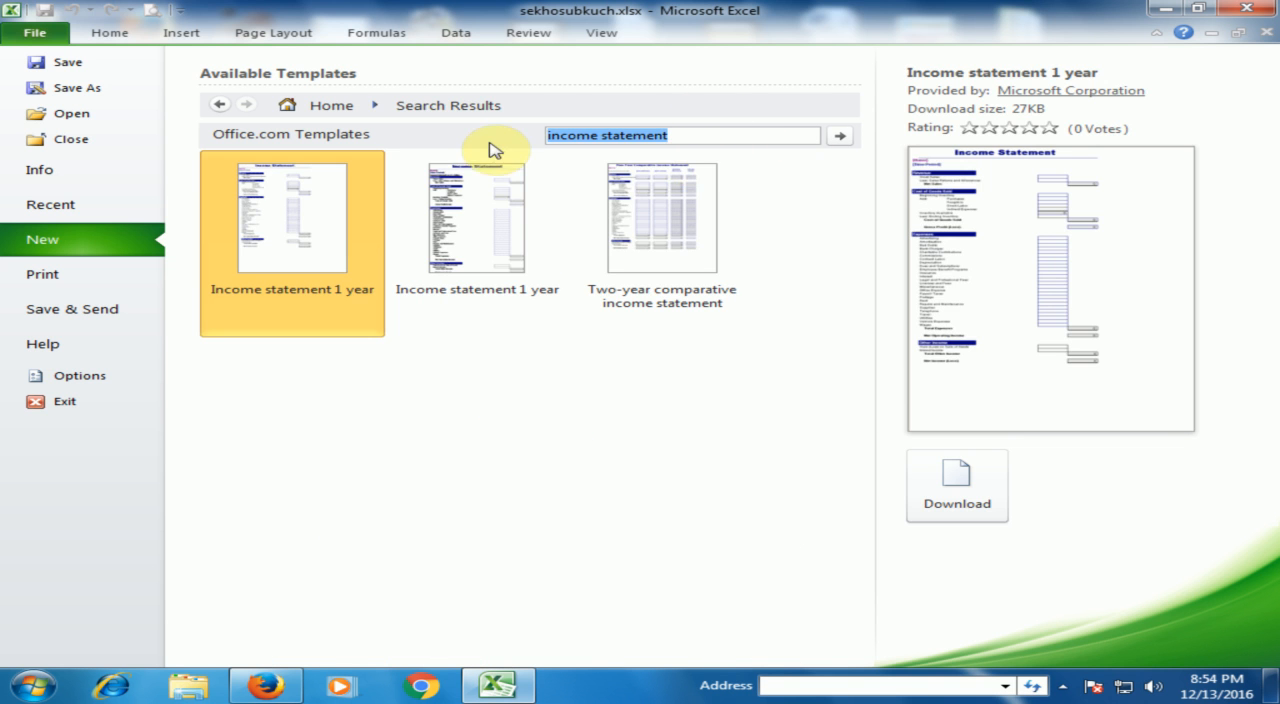
click(335, 252)
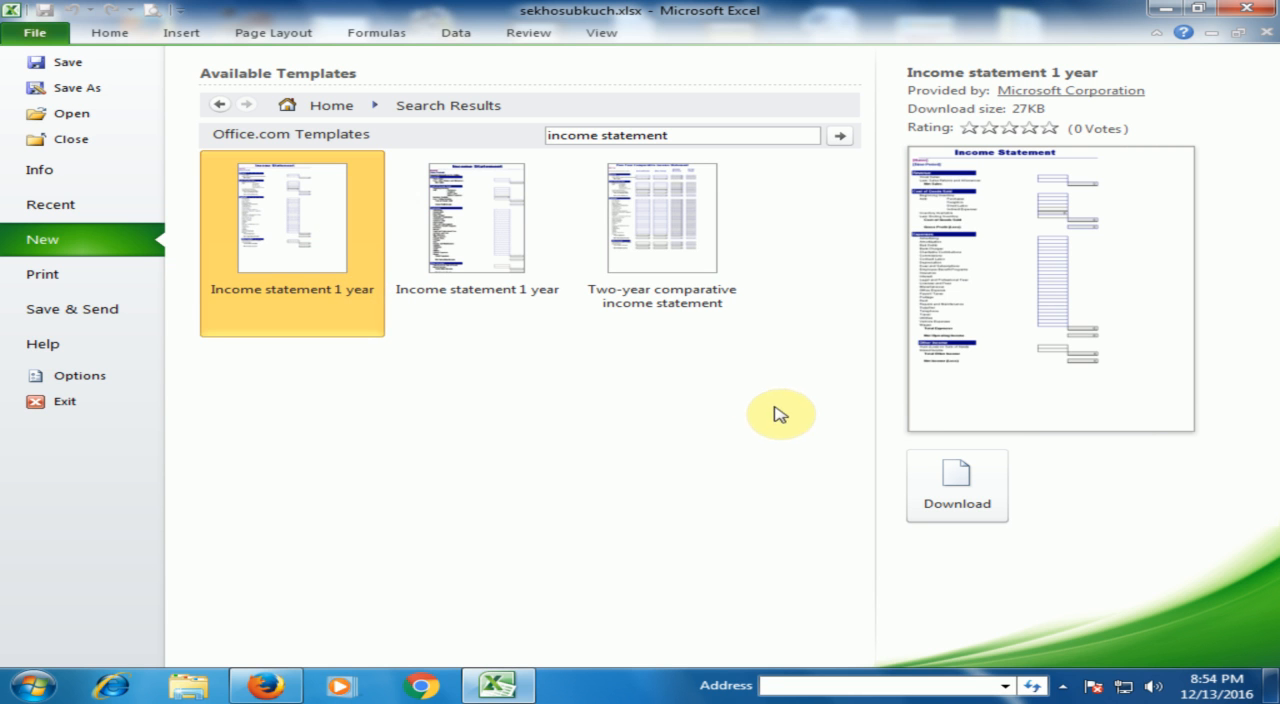
click(946, 492)
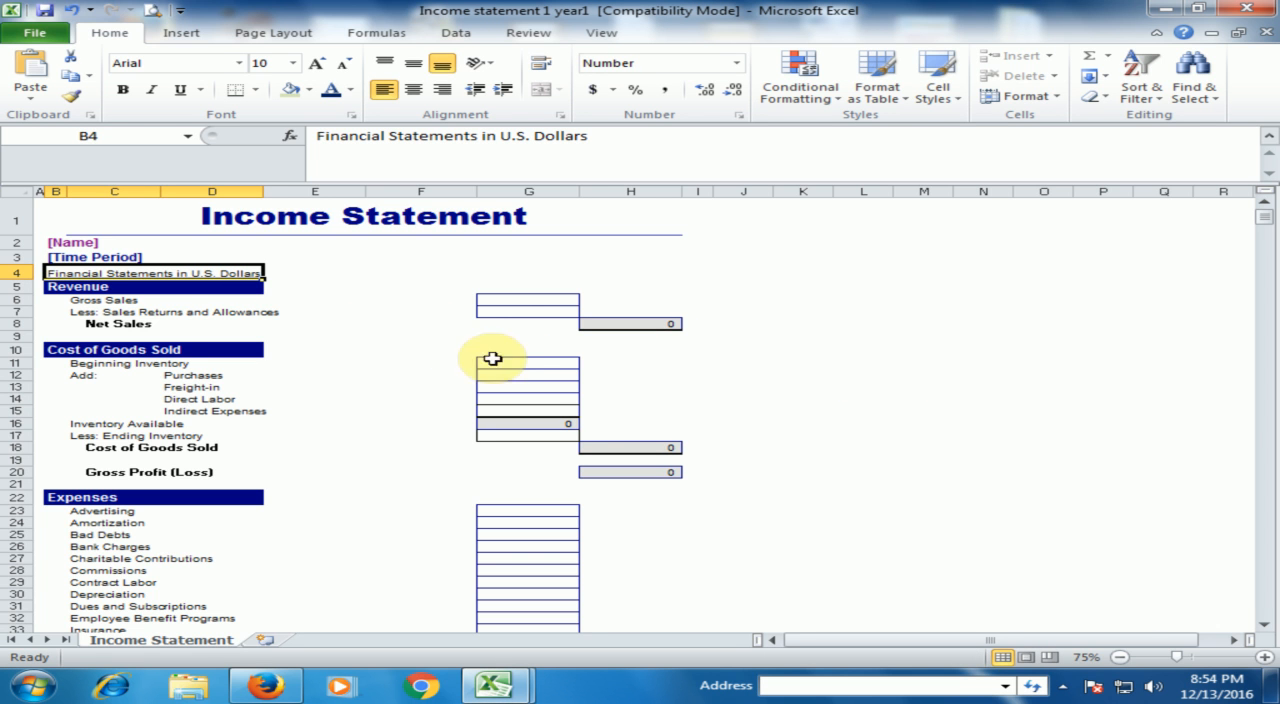
- Replace the [Name] placeholder under the Income Statement title with the company name Computer World
click(1264, 657)
click(1264, 657)
click(1264, 657)
click(1264, 657)
click(1264, 657)
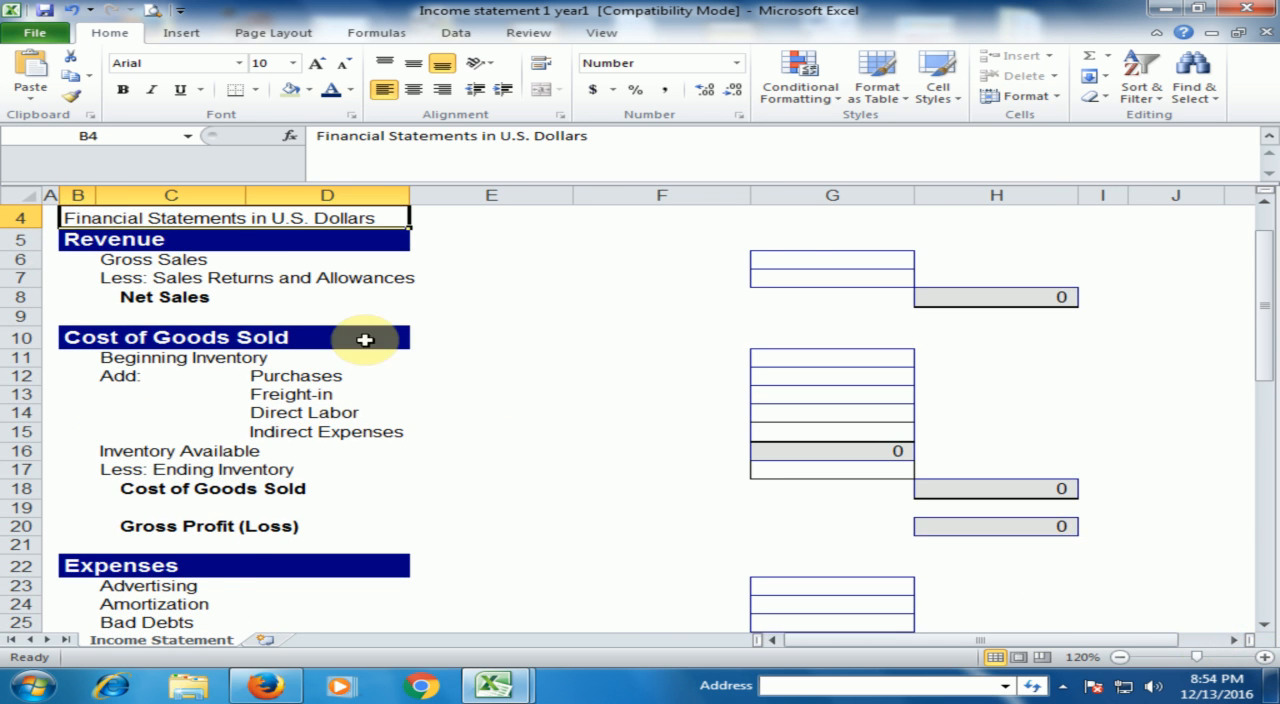
scroll(413, 338, up, 1)
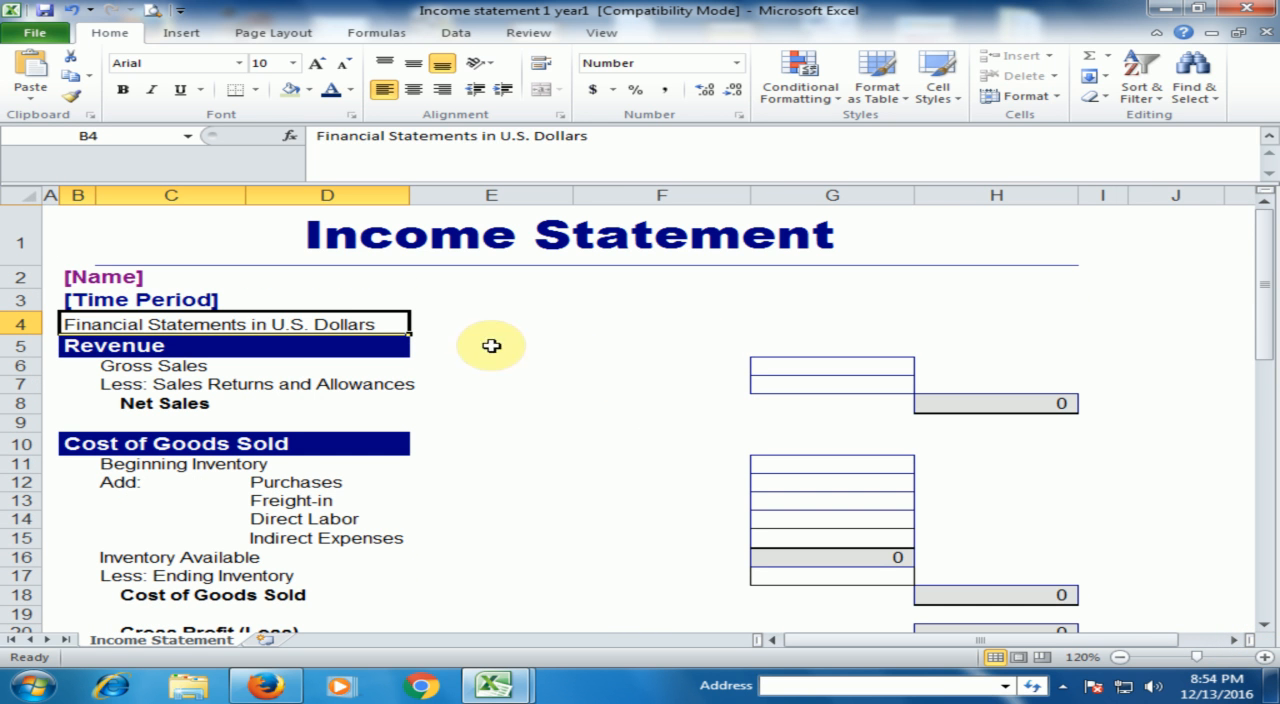
click(84, 276)
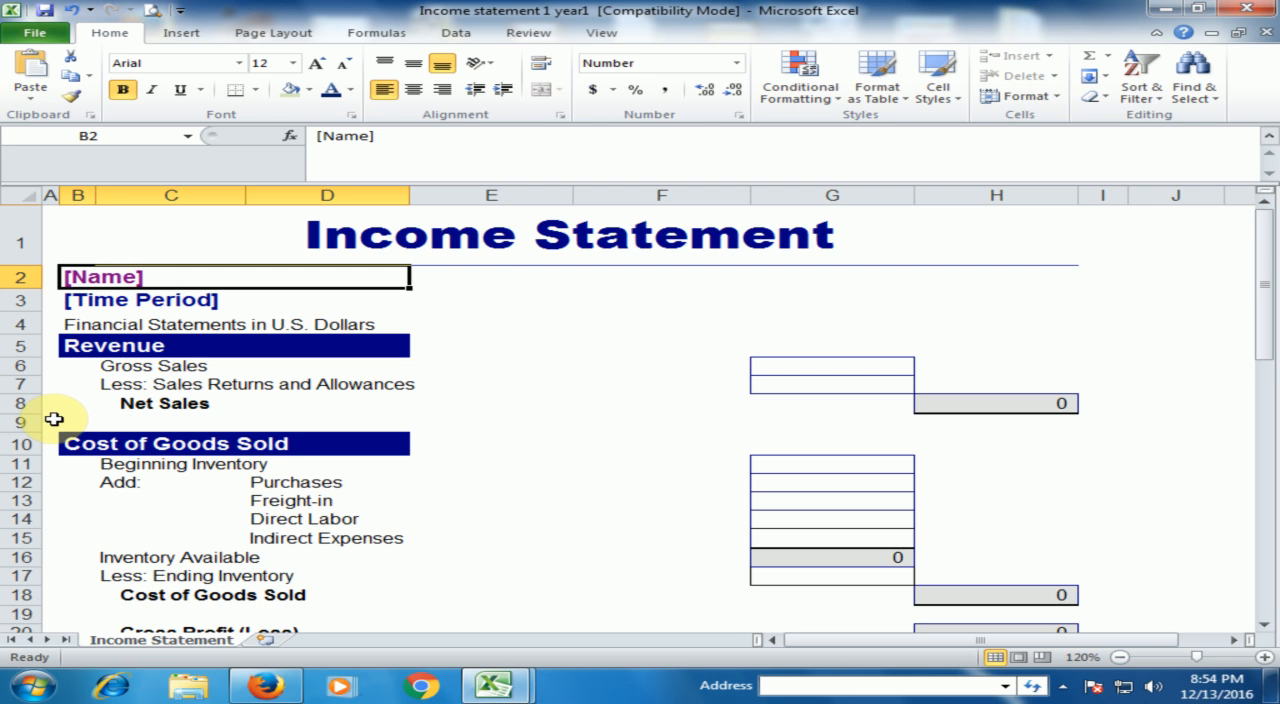
text(XC)
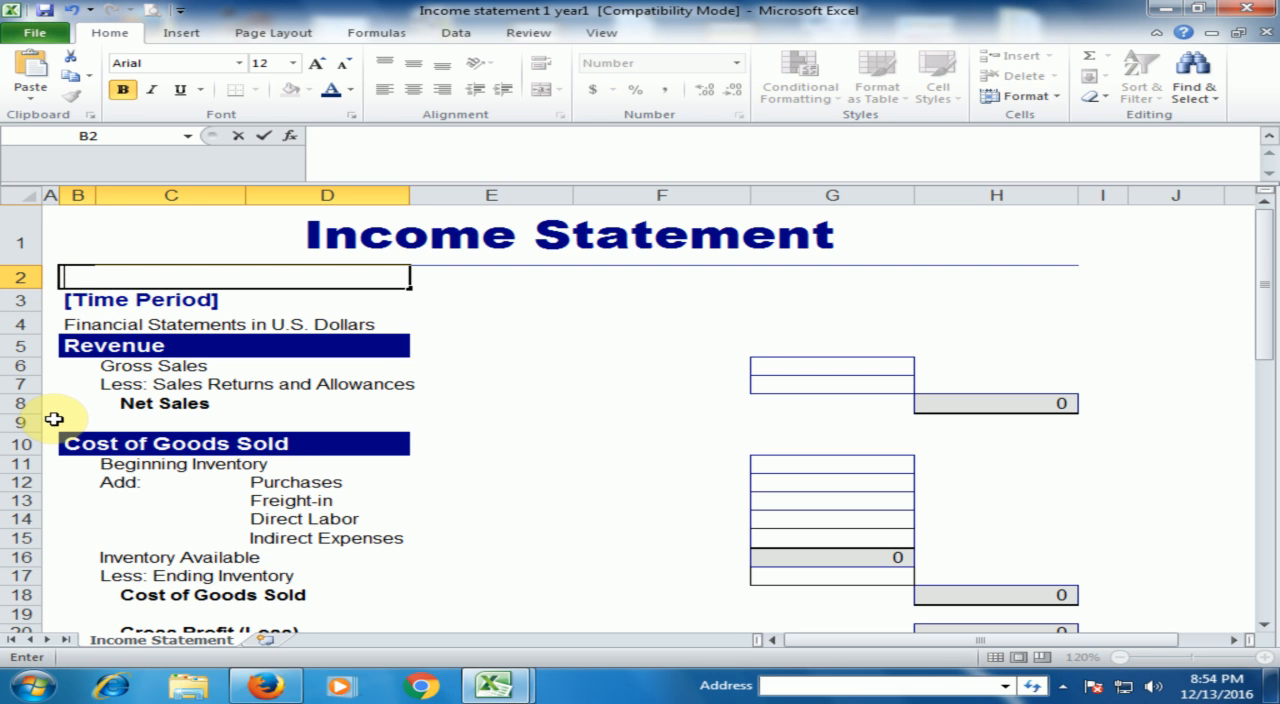
text(Com)
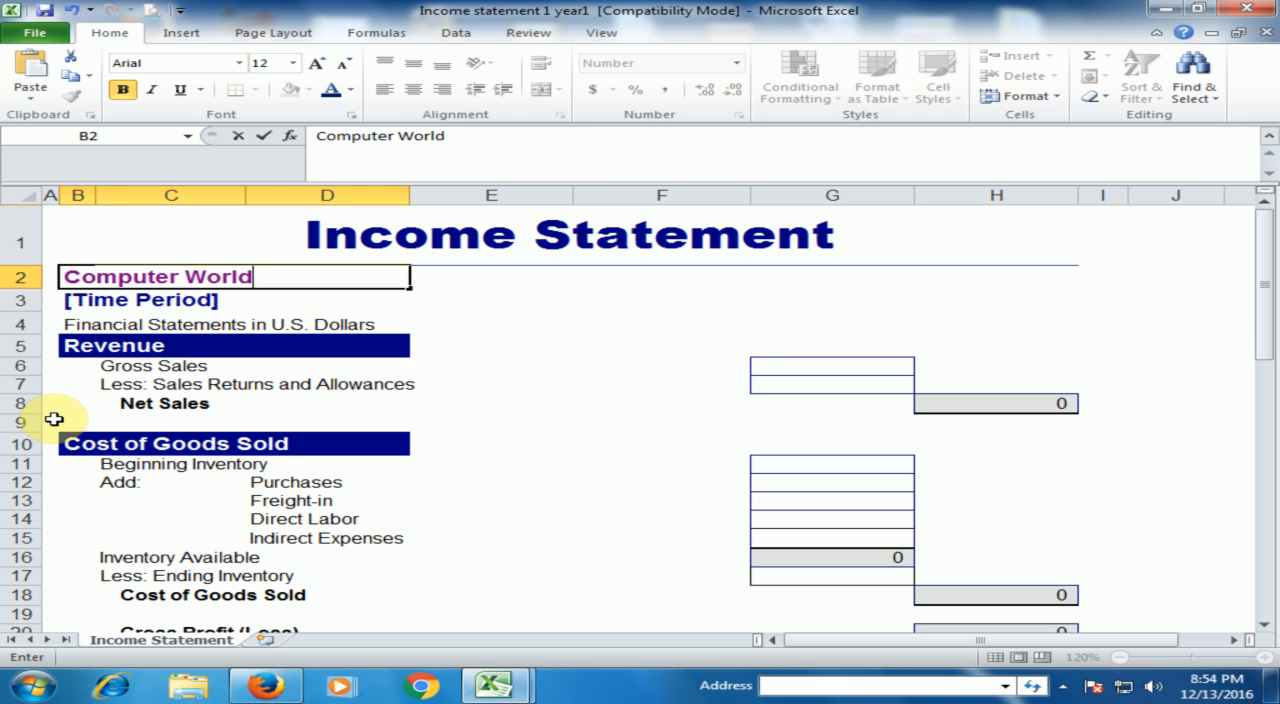
text(puter World)
click(192, 299)
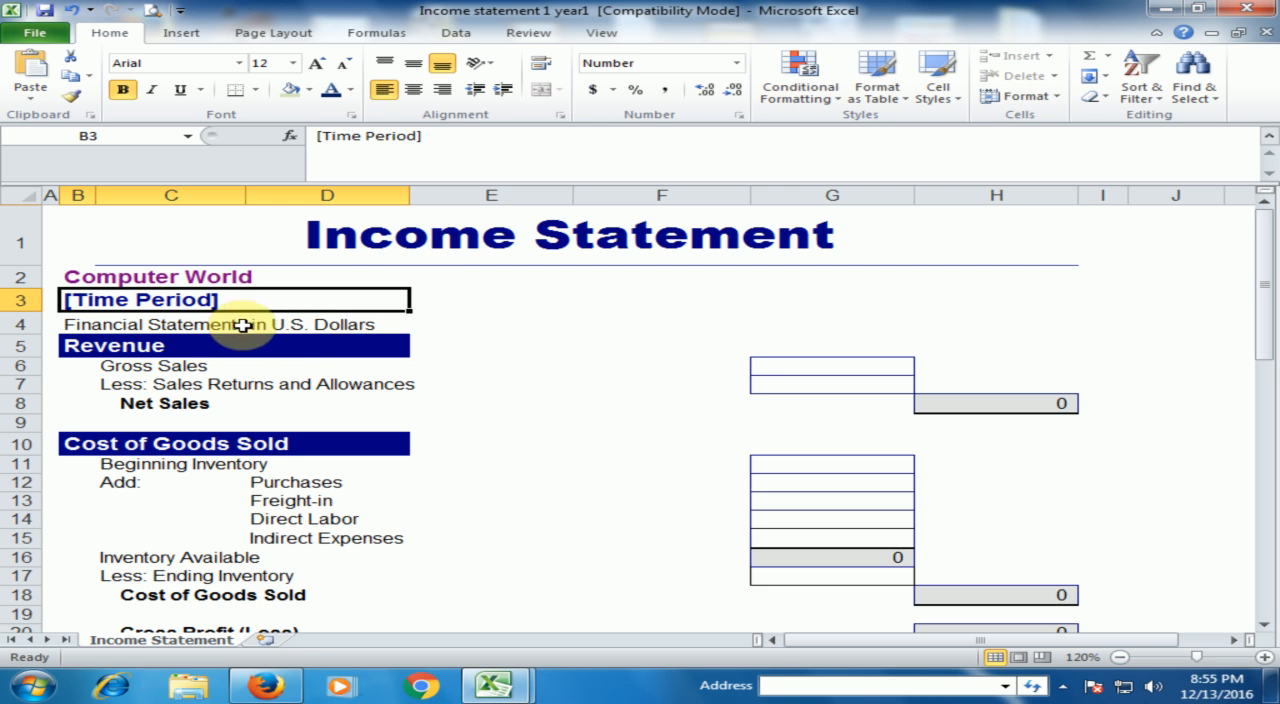
- In the Revenue section, enter 50000 for Gross Sales and 1000 for Sales Returns and Allowances, and check the Net Sales formula
click(308, 328)
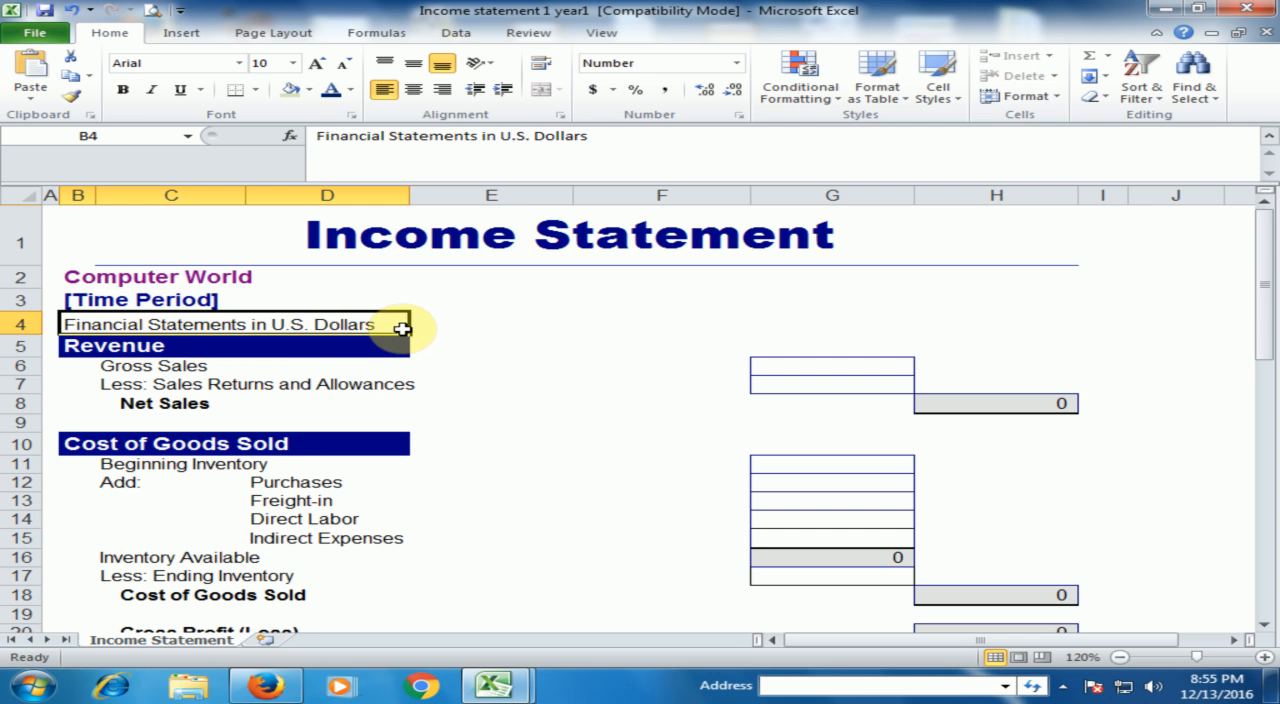
click(163, 352)
click(170, 366)
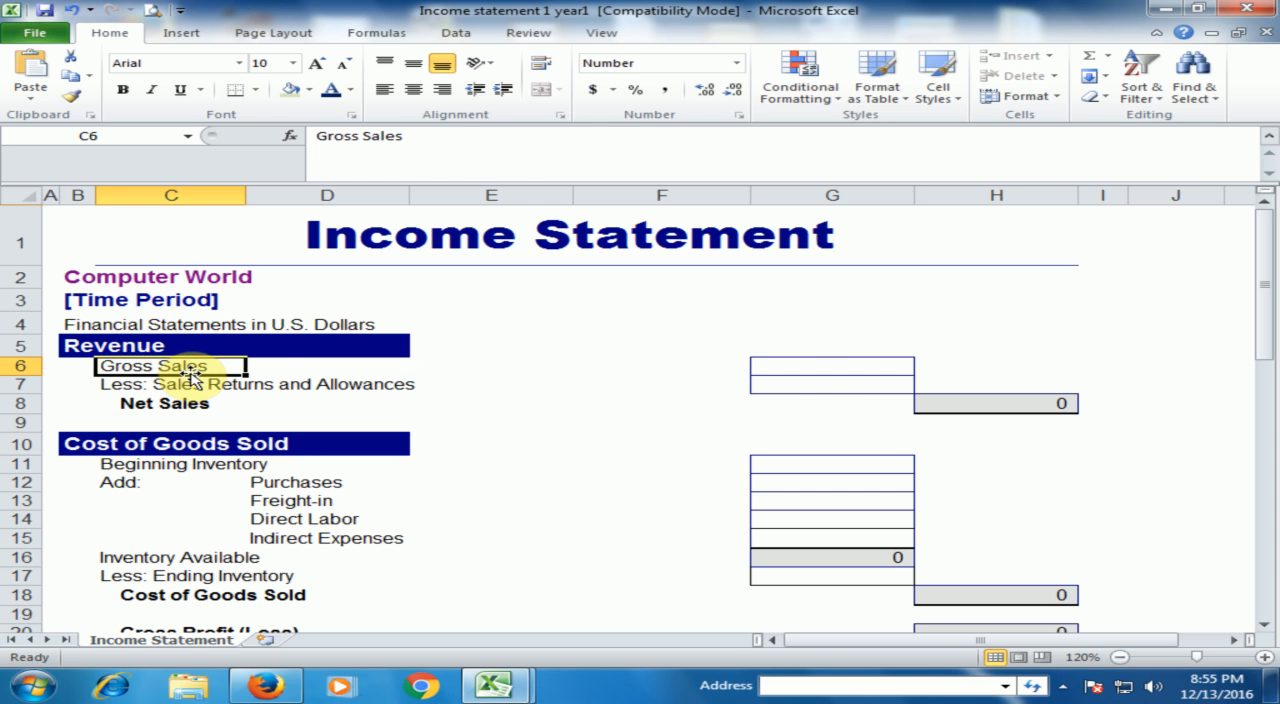
click(782, 369)
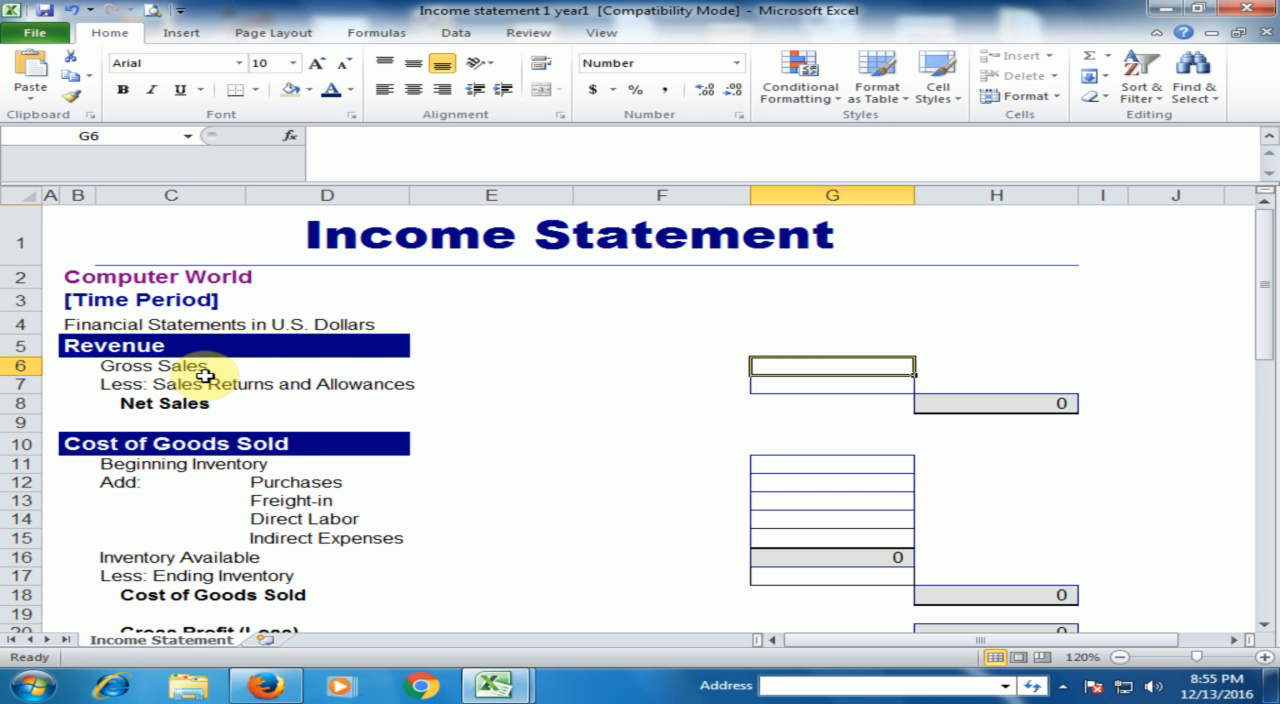
text(50000)
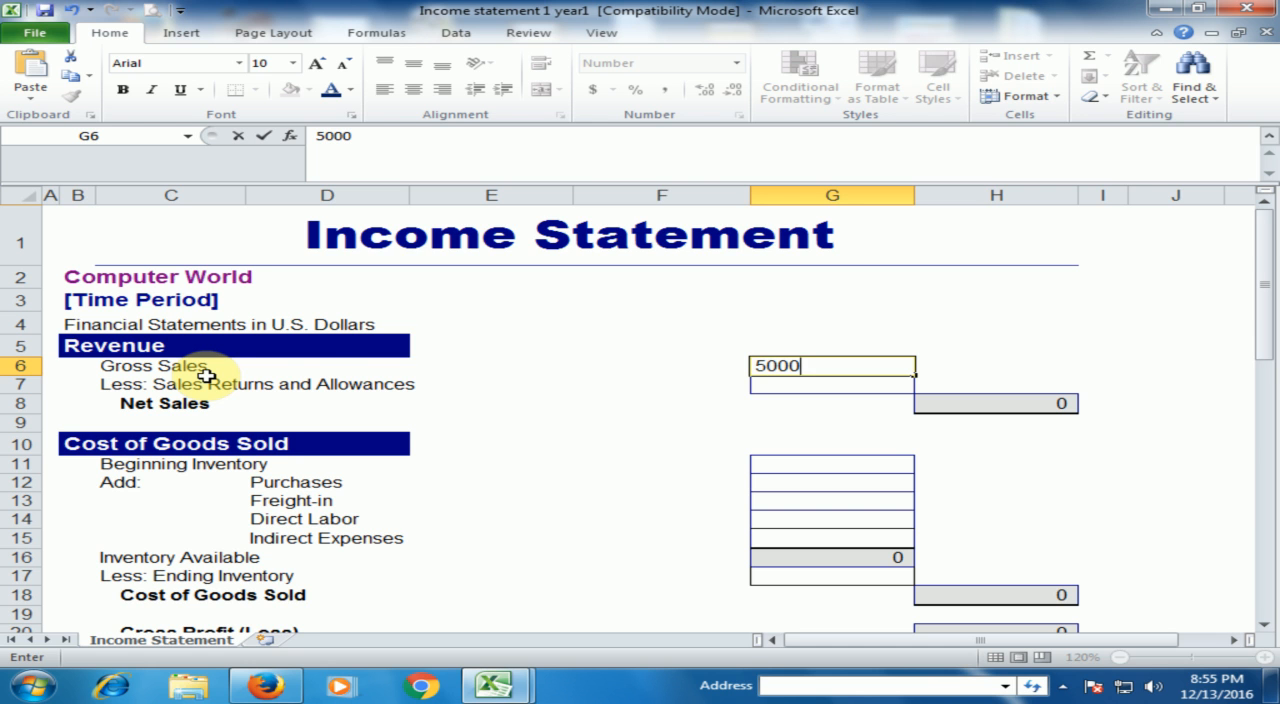
click(316, 385)
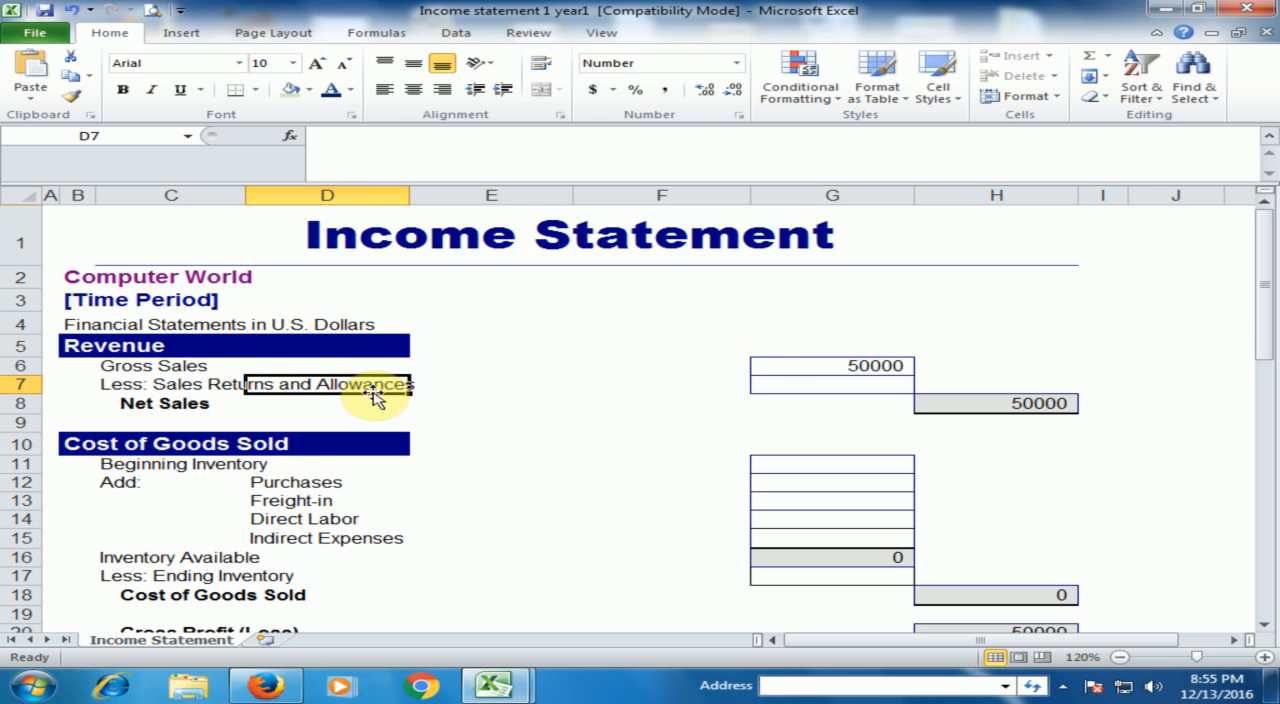
click(848, 387)
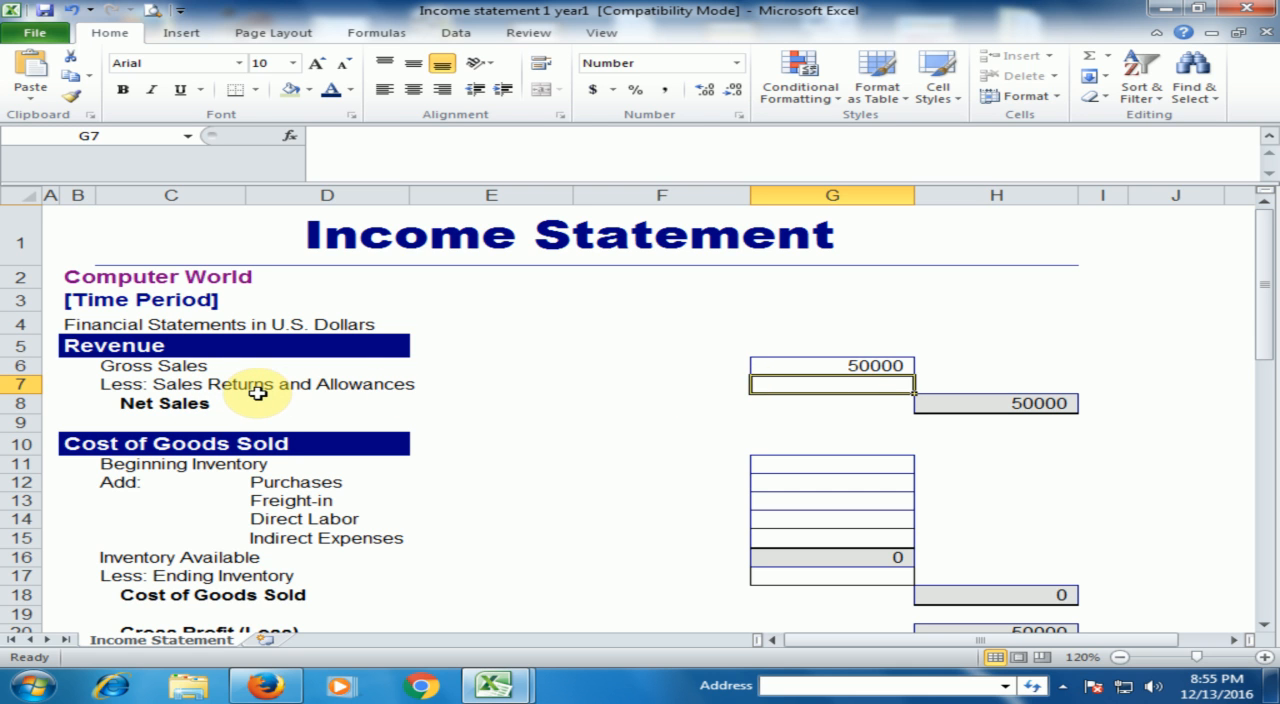
text(1000)
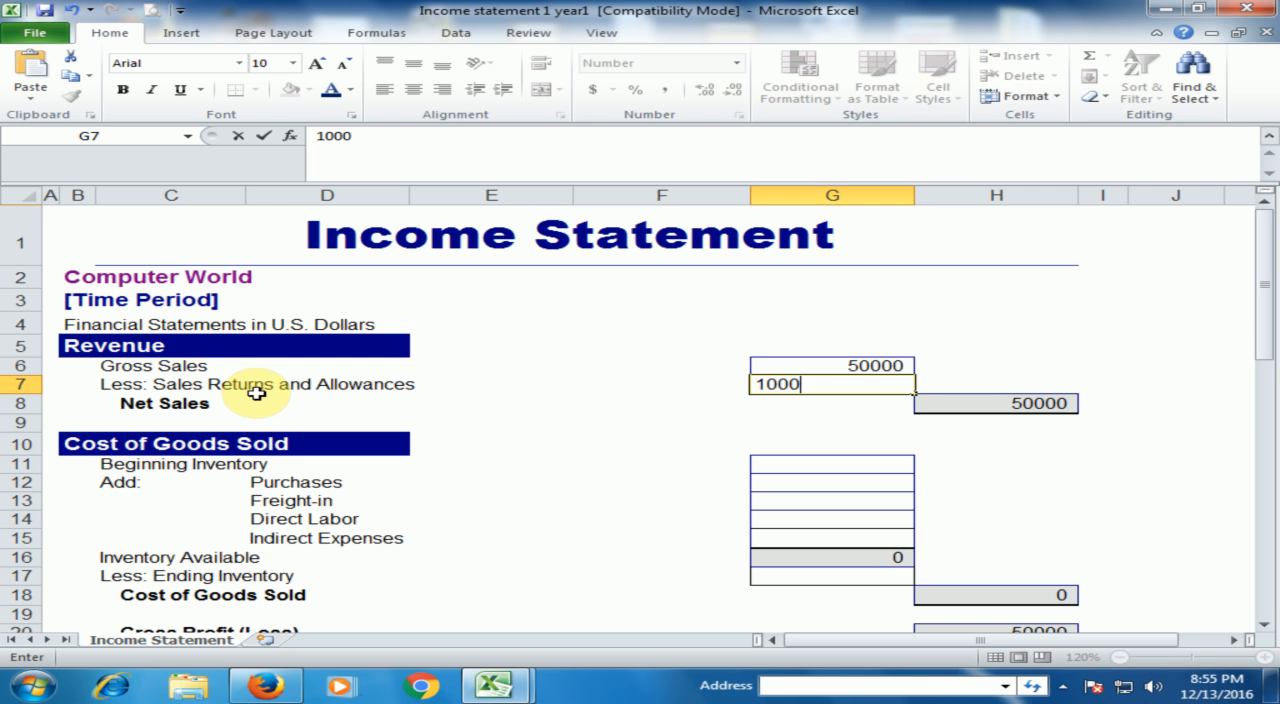
key(Return)
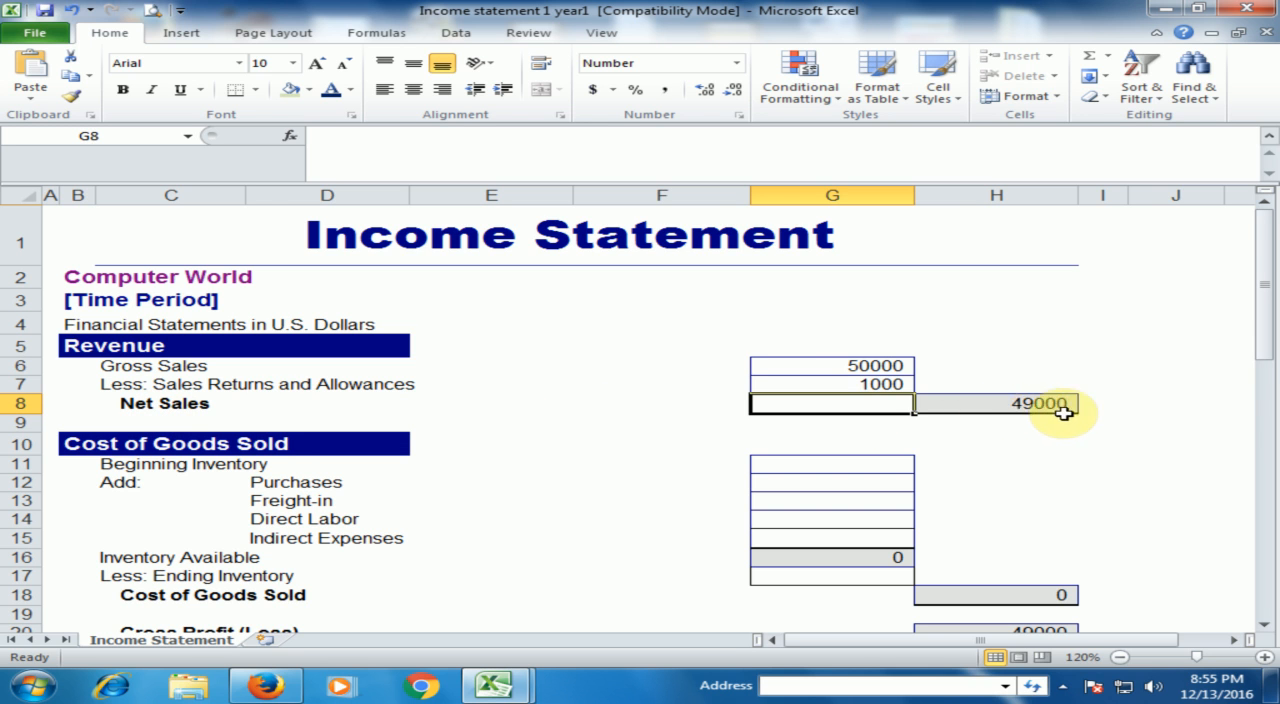
click(1020, 405)
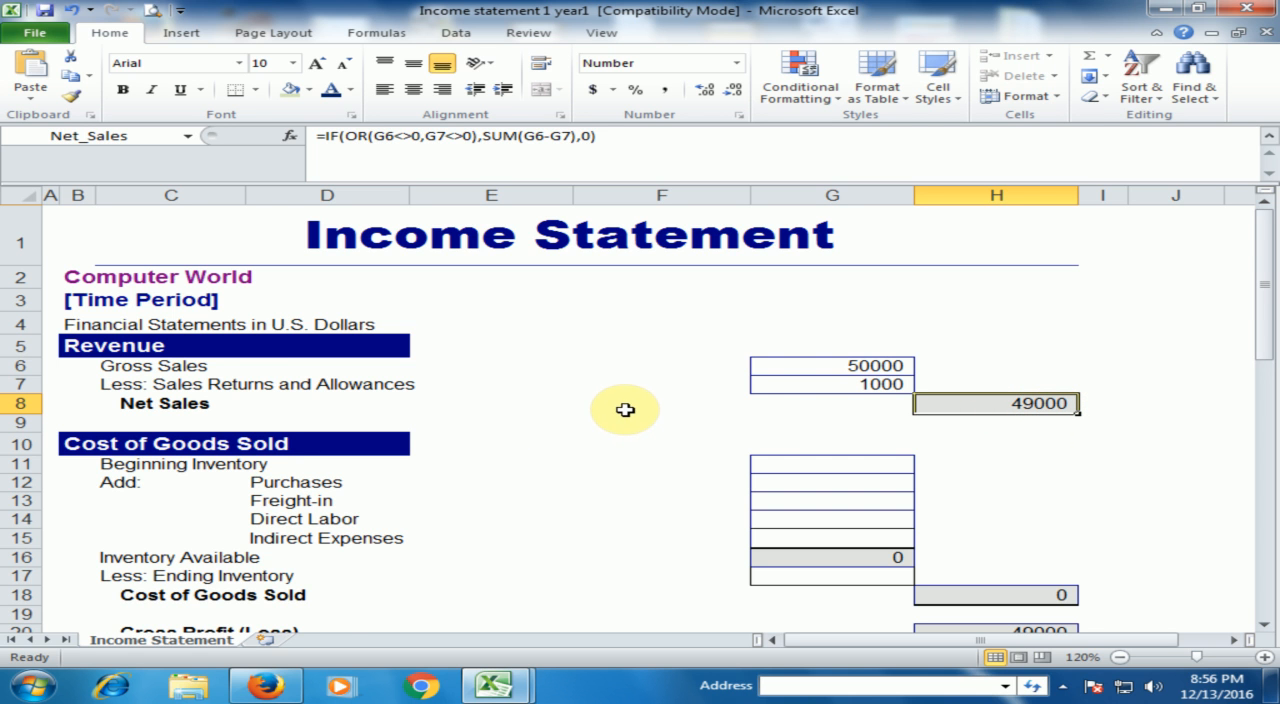
- In the Cost of Goods Sold section, enter 10000 for Beginning Inventory and 1000 for Purchases
scroll(700, 362, down, 4)
scroll(698, 368, up, 1)
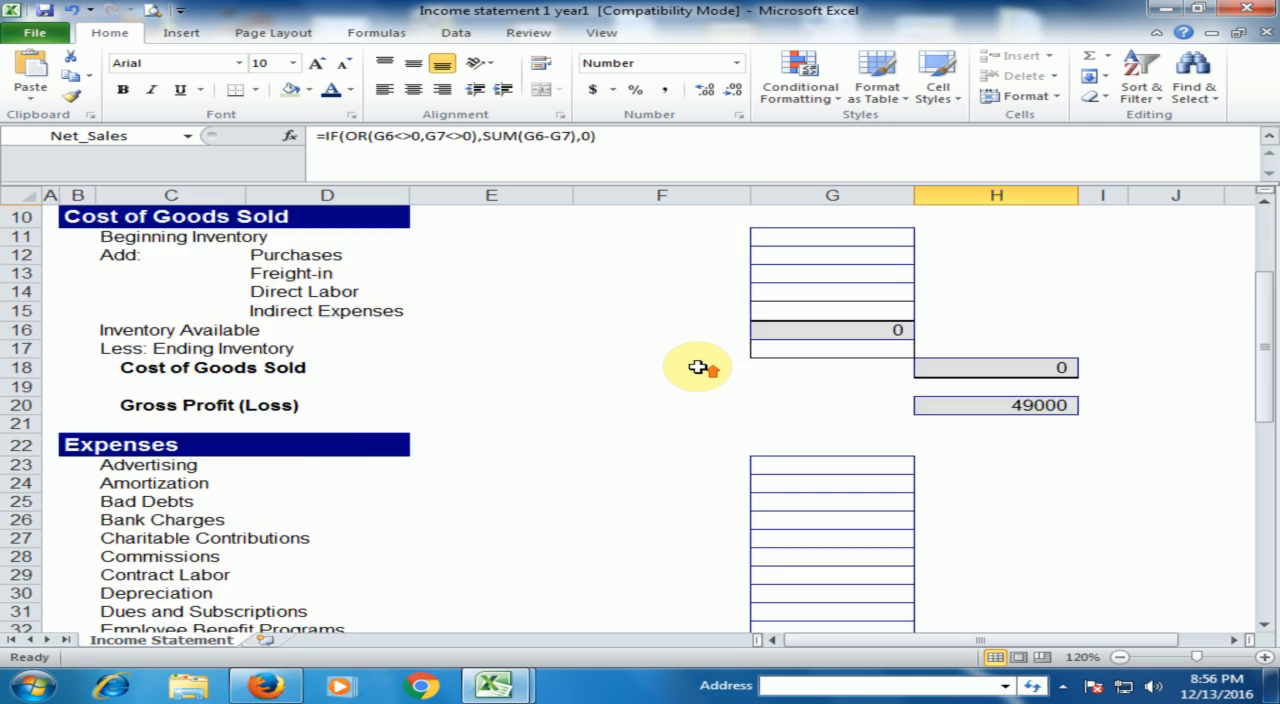
scroll(698, 368, up, 2)
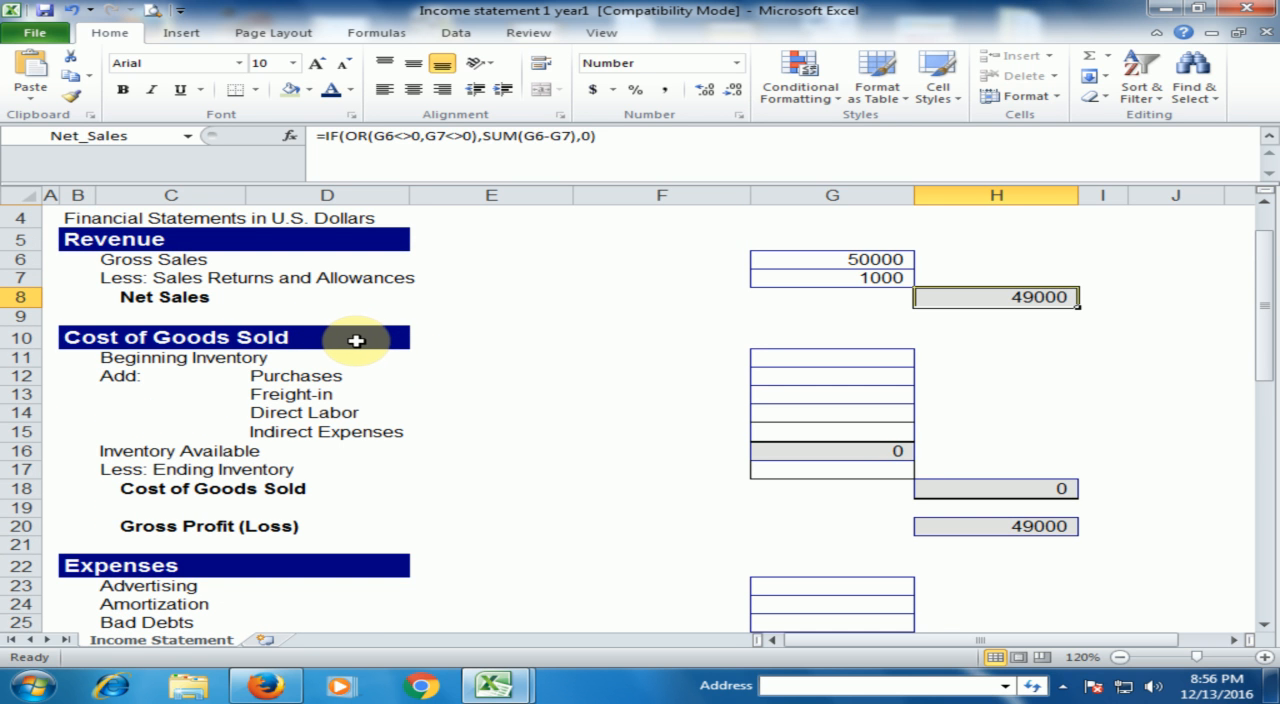
click(192, 358)
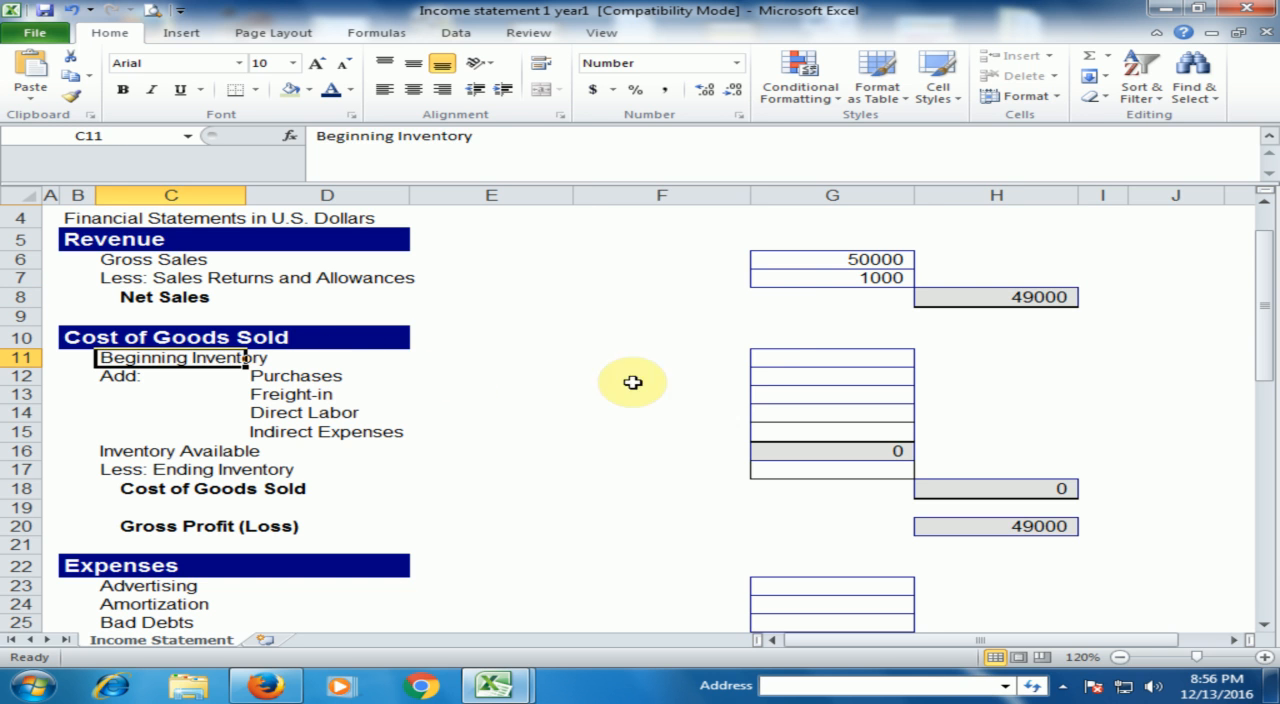
click(772, 358)
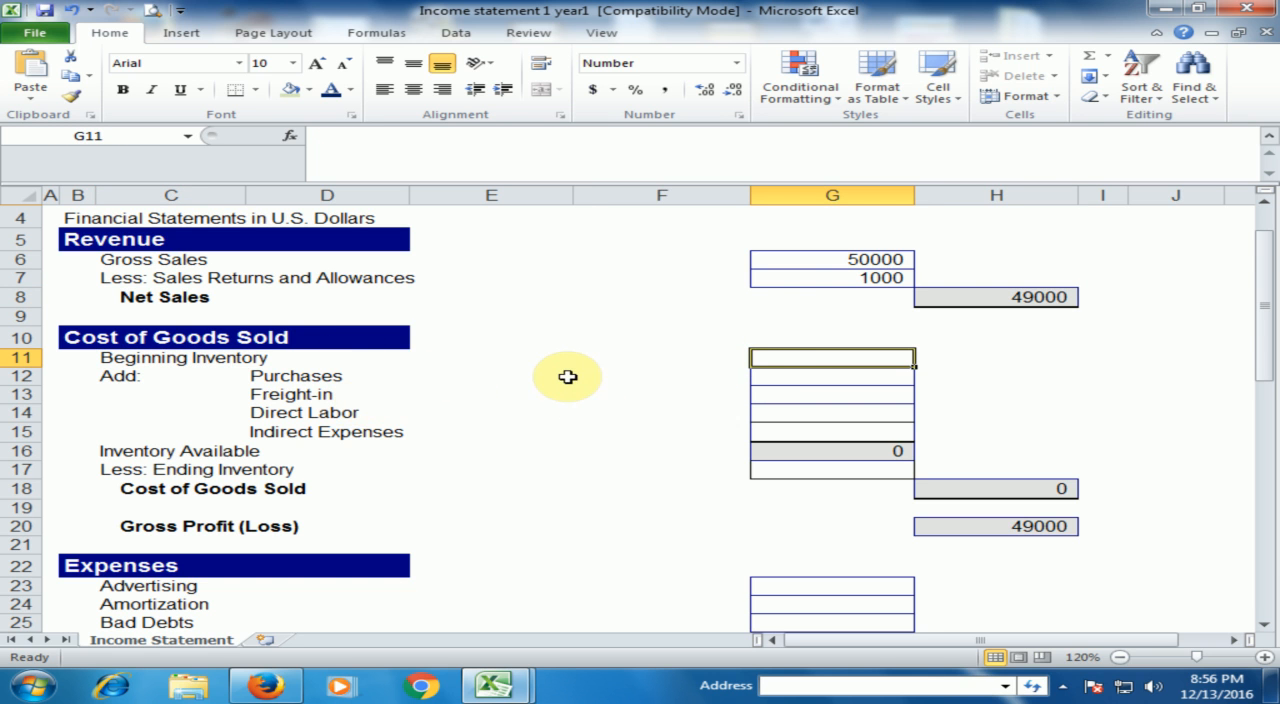
text(10000)
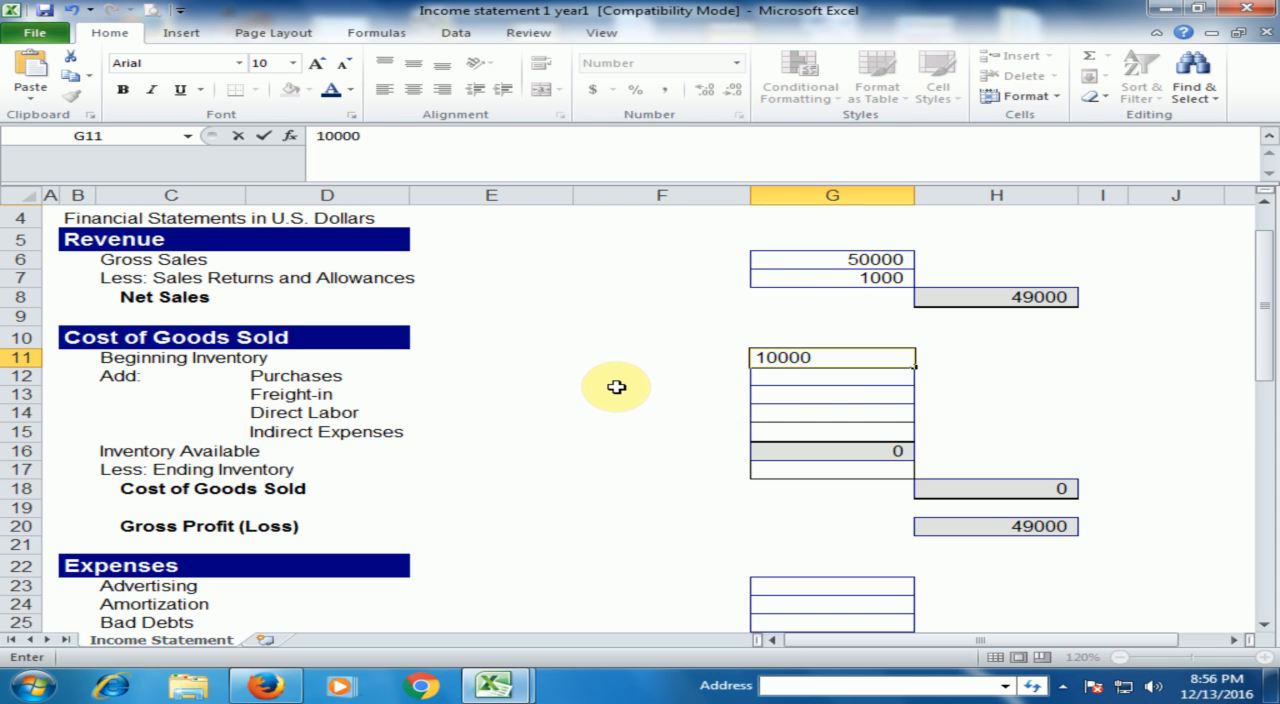
click(810, 380)
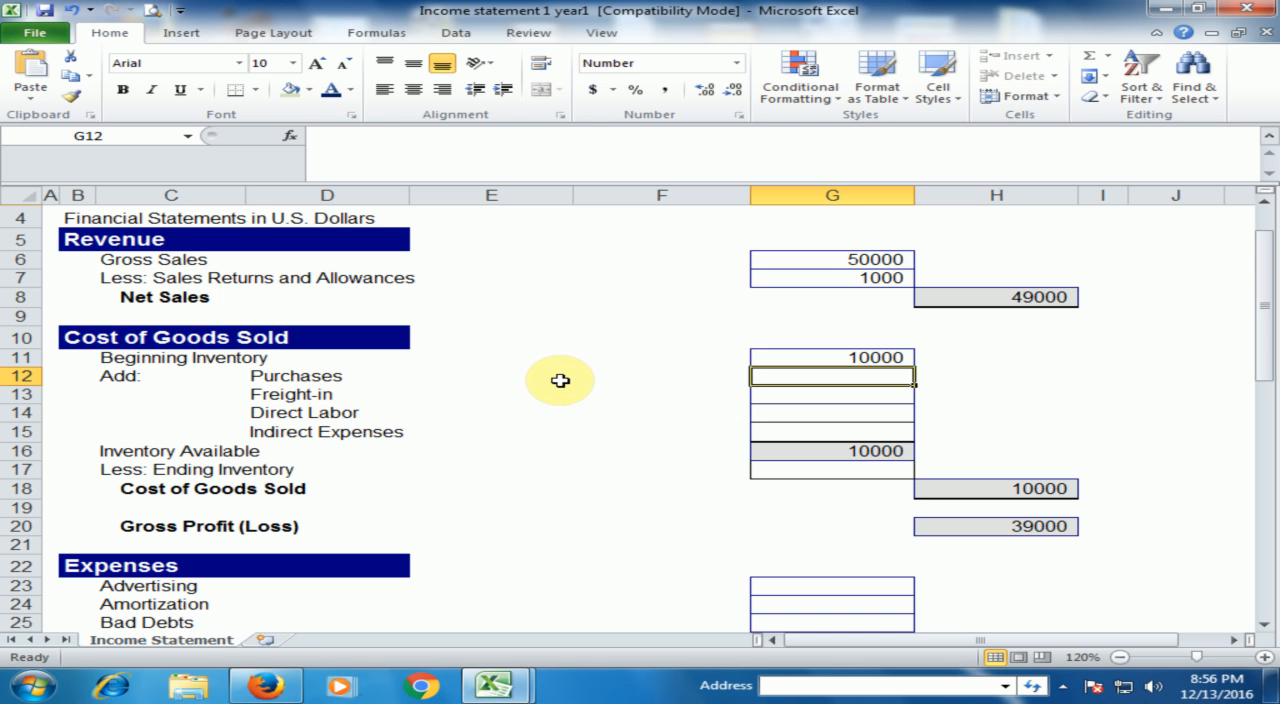
text(1)
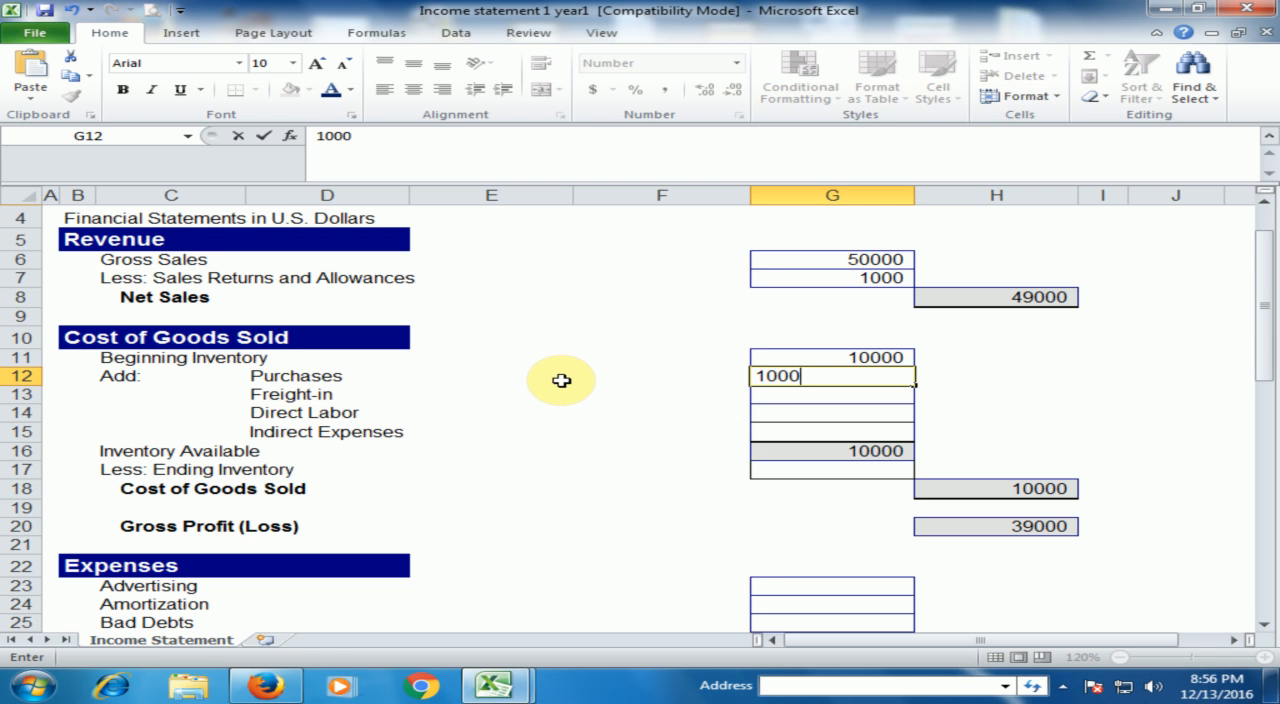
text(000)
key(Return)
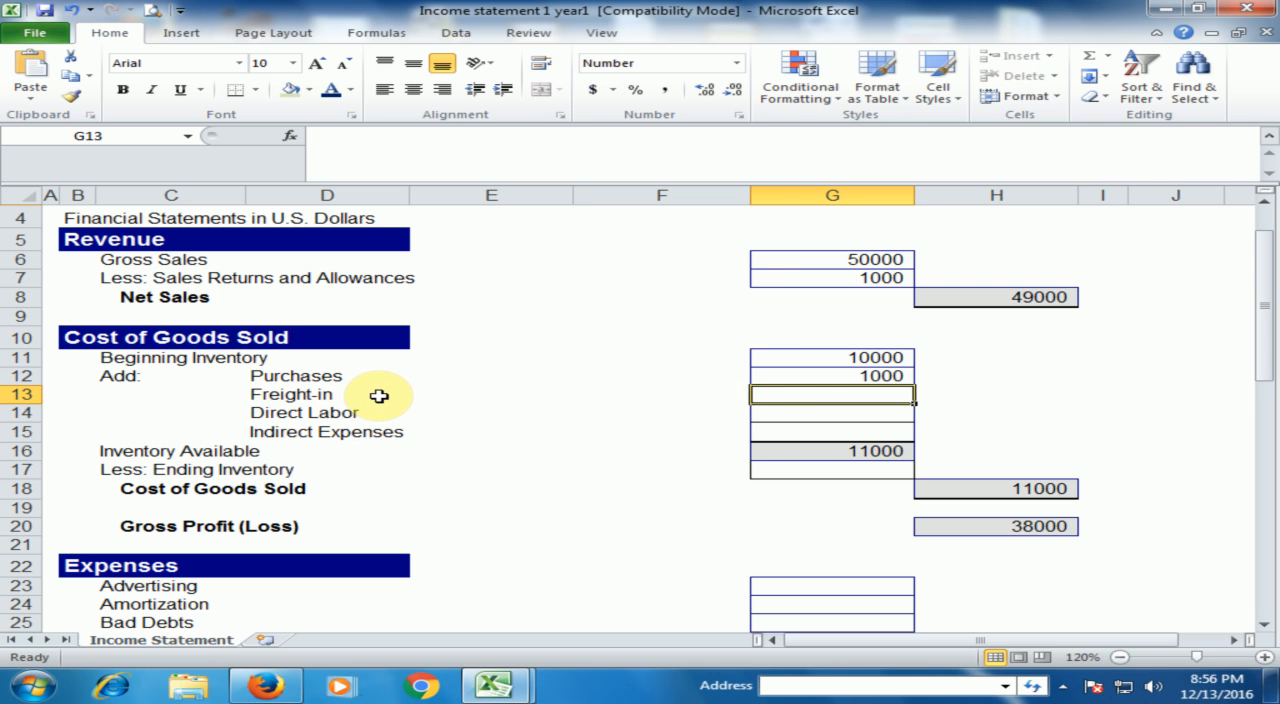
- Enter the remaining inventory additions: 100 for Freight-in, 100 for Direct Labor and 20 for Indirect Expenses
text(100)
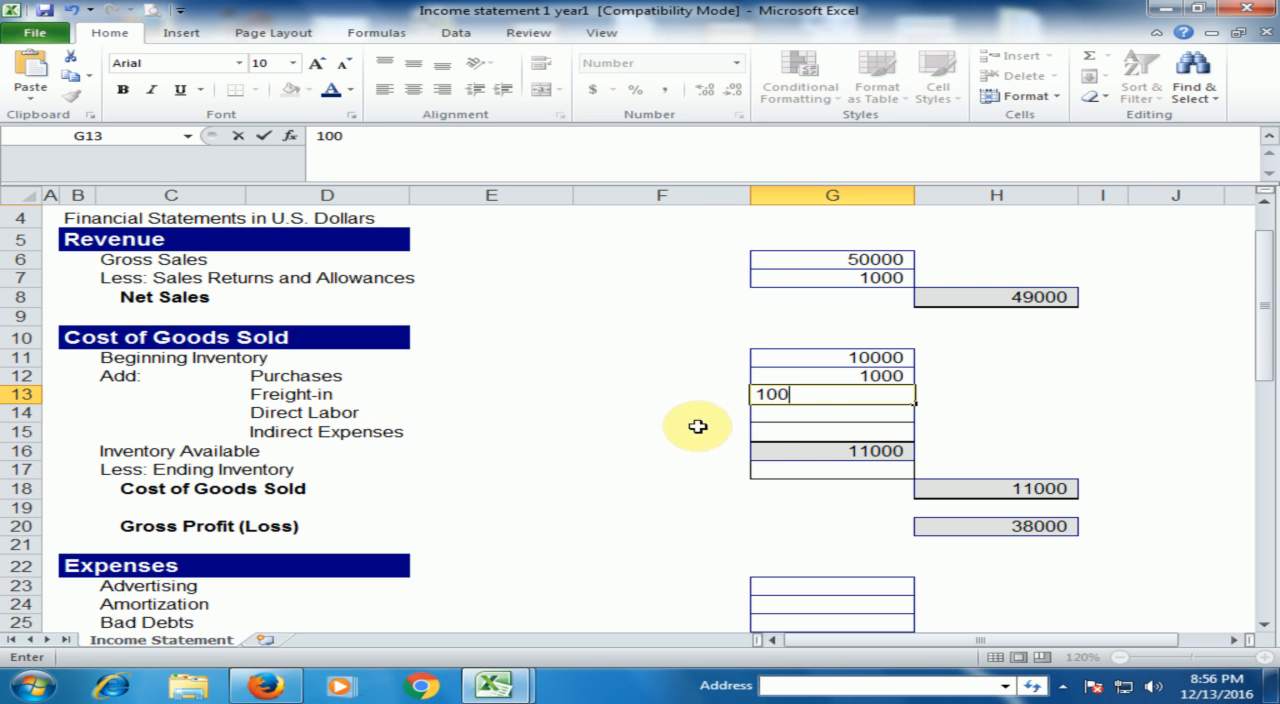
click(810, 430)
click(826, 413)
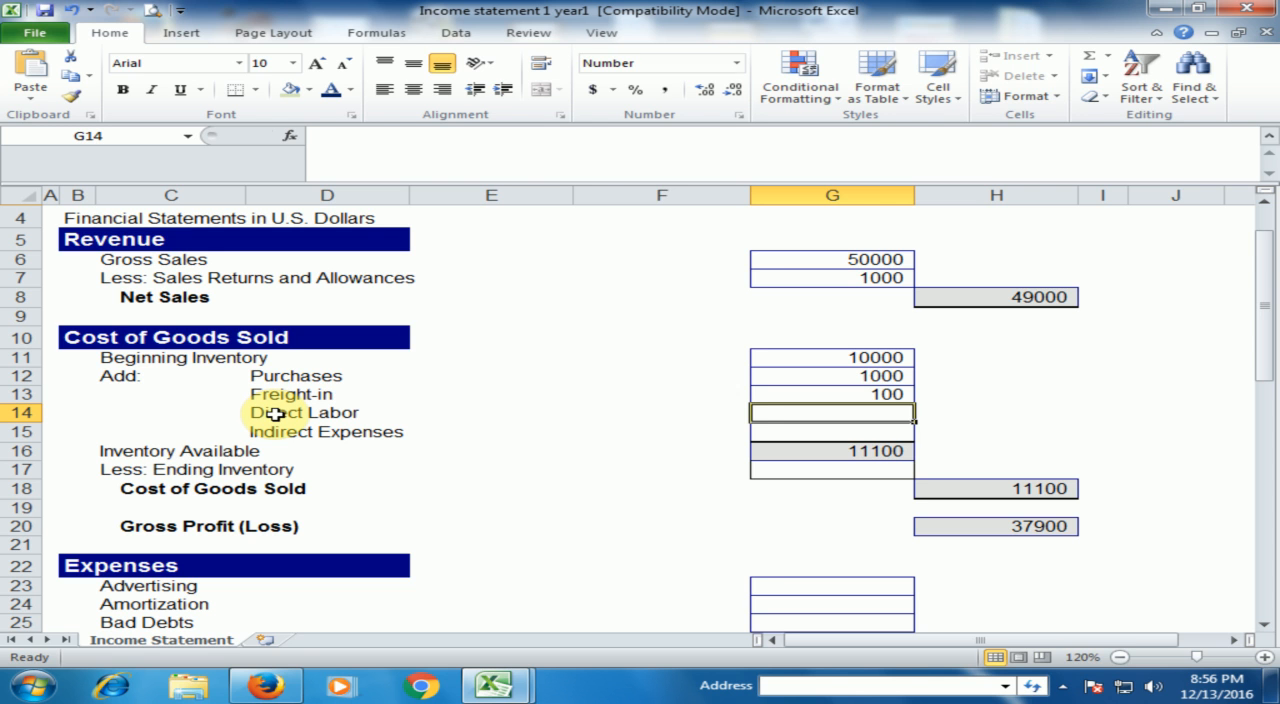
text(5)
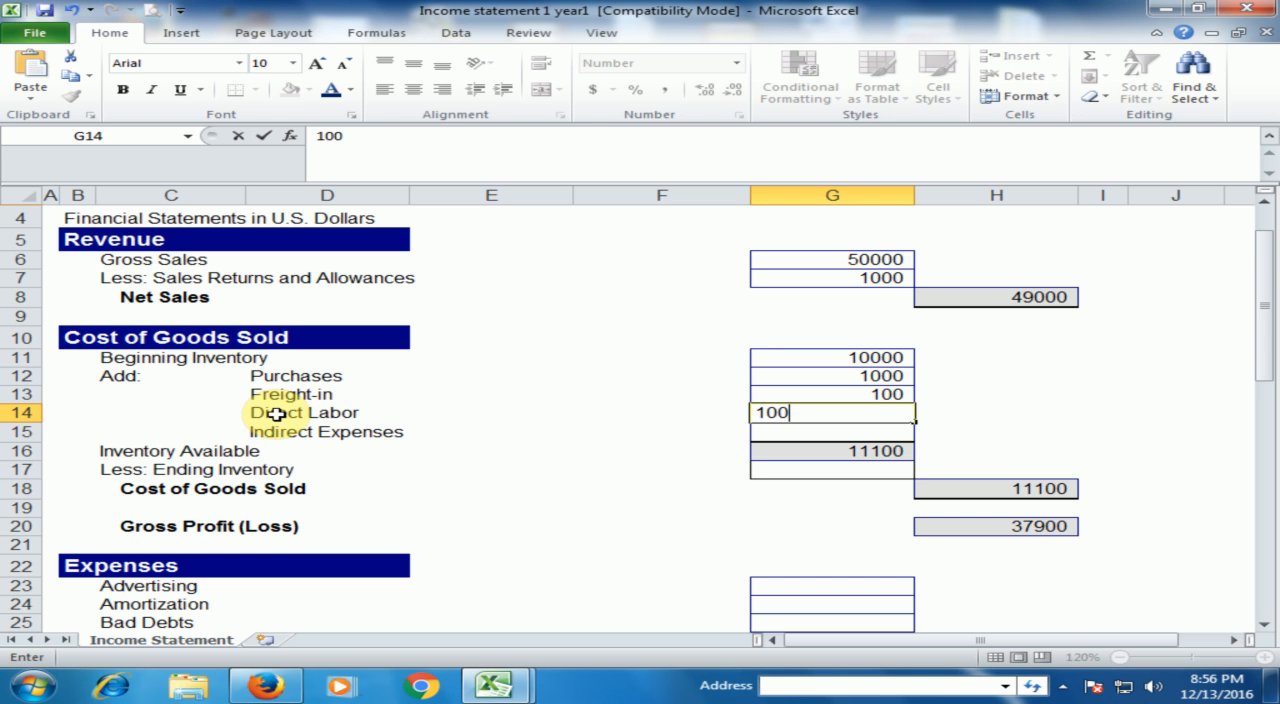
key(Return)
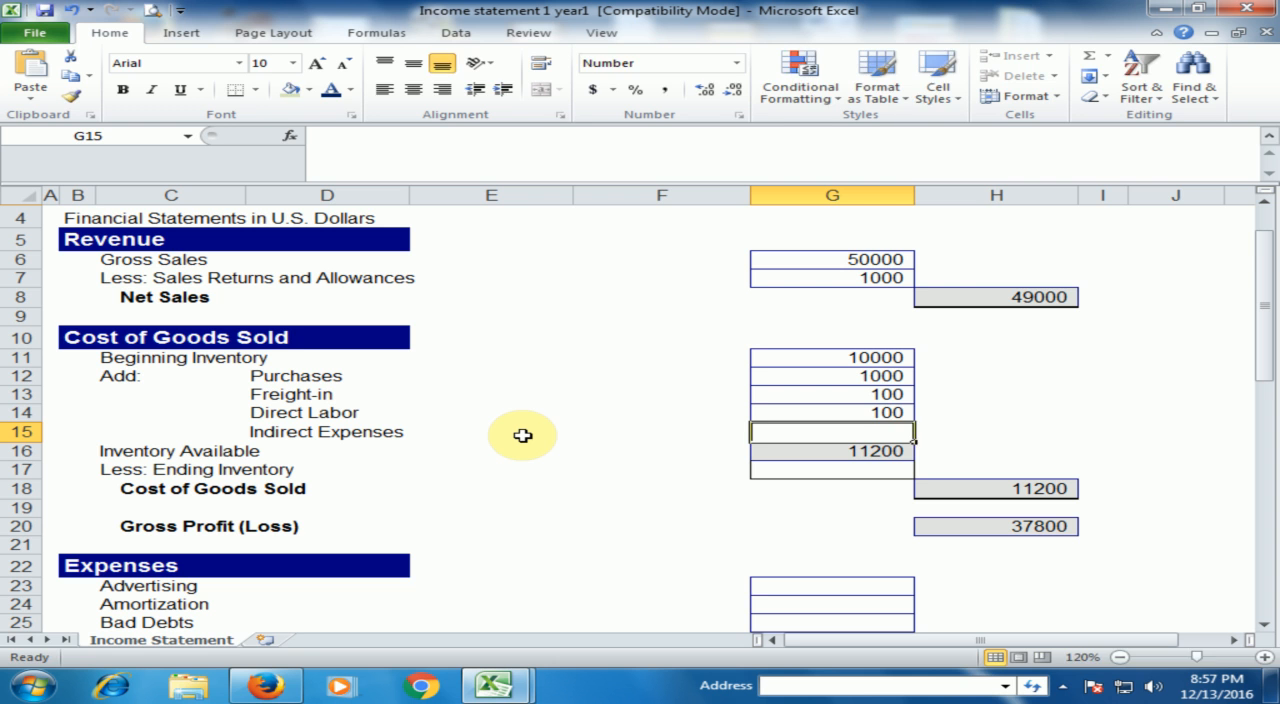
text(20)
key(Return)
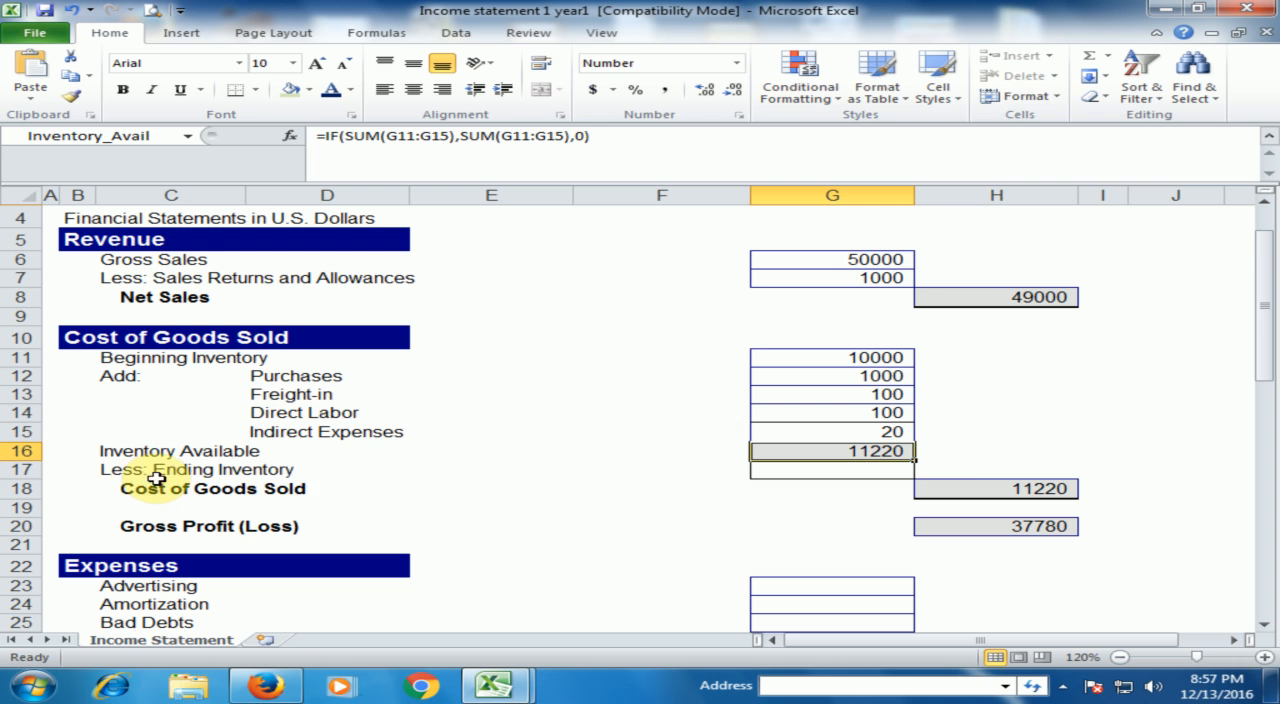
- Enter 5000 as the Ending Inventory to deduct in the Cost of Goods Sold section
click(873, 473)
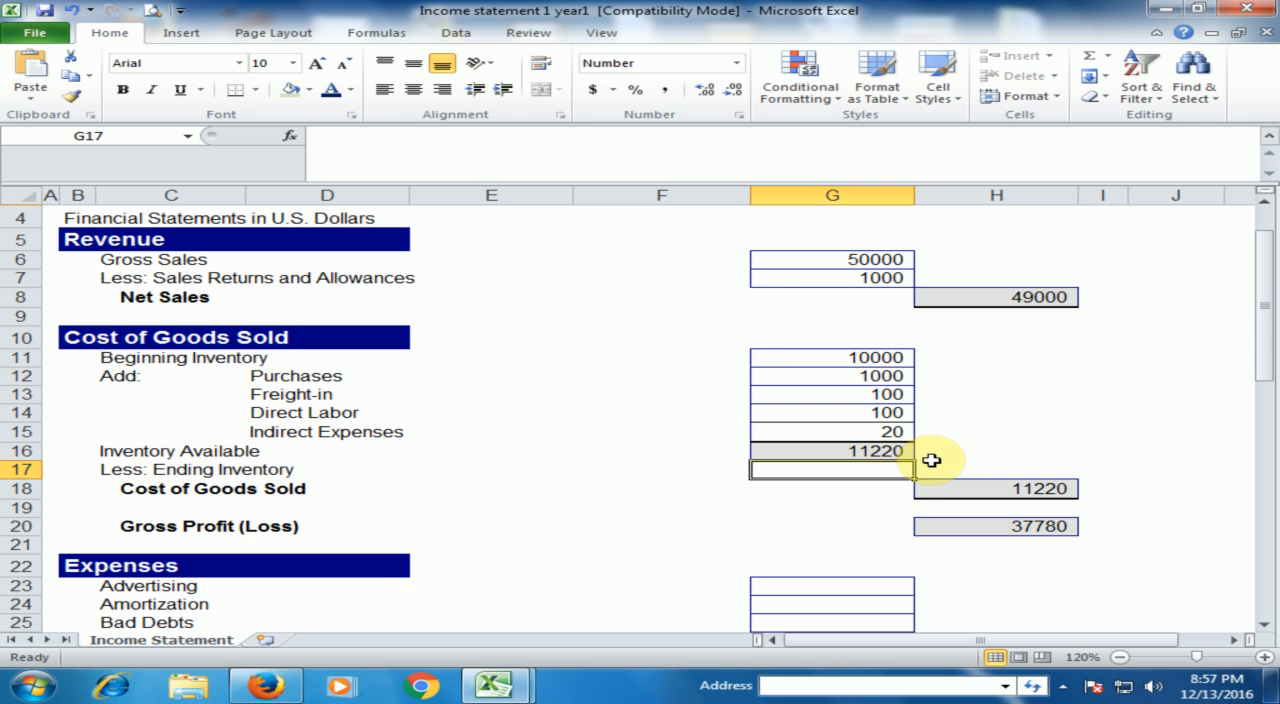
text(5000)
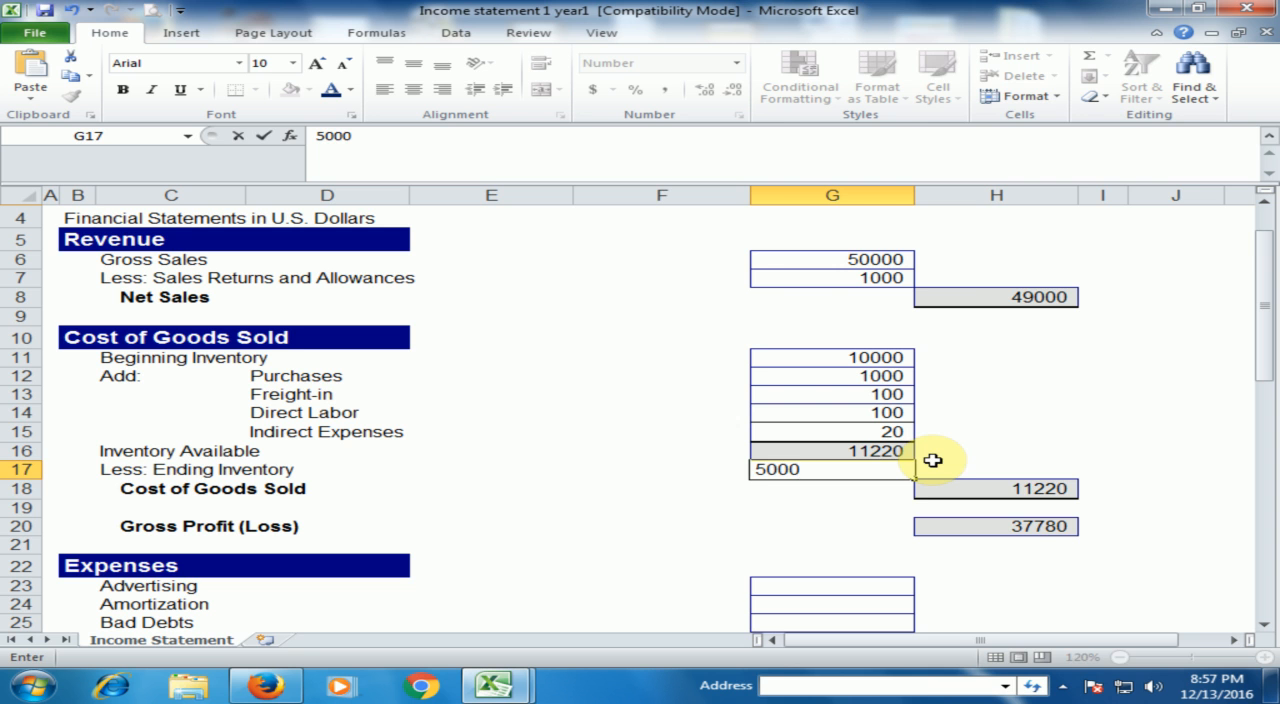
key(Return)
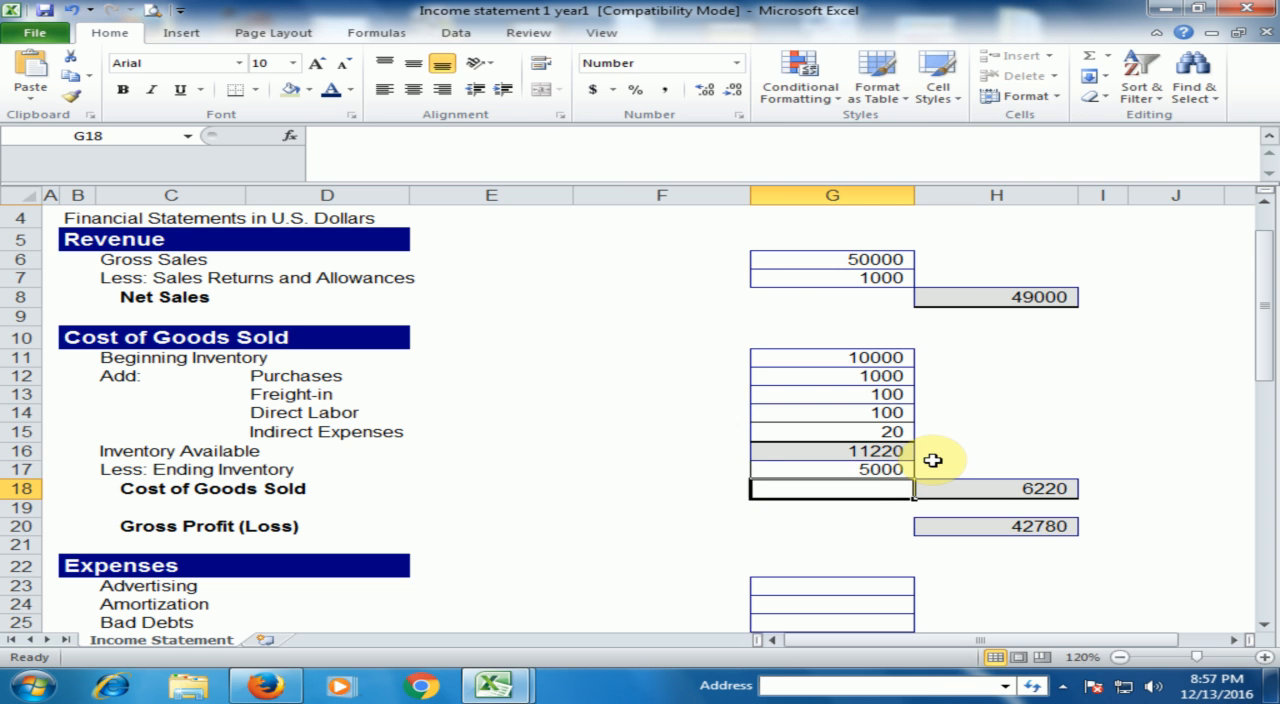
- Check the formulas behind Cost of Goods Sold and Gross Profit (Loss) against the Ending Inventory and sales figures
click(1012, 494)
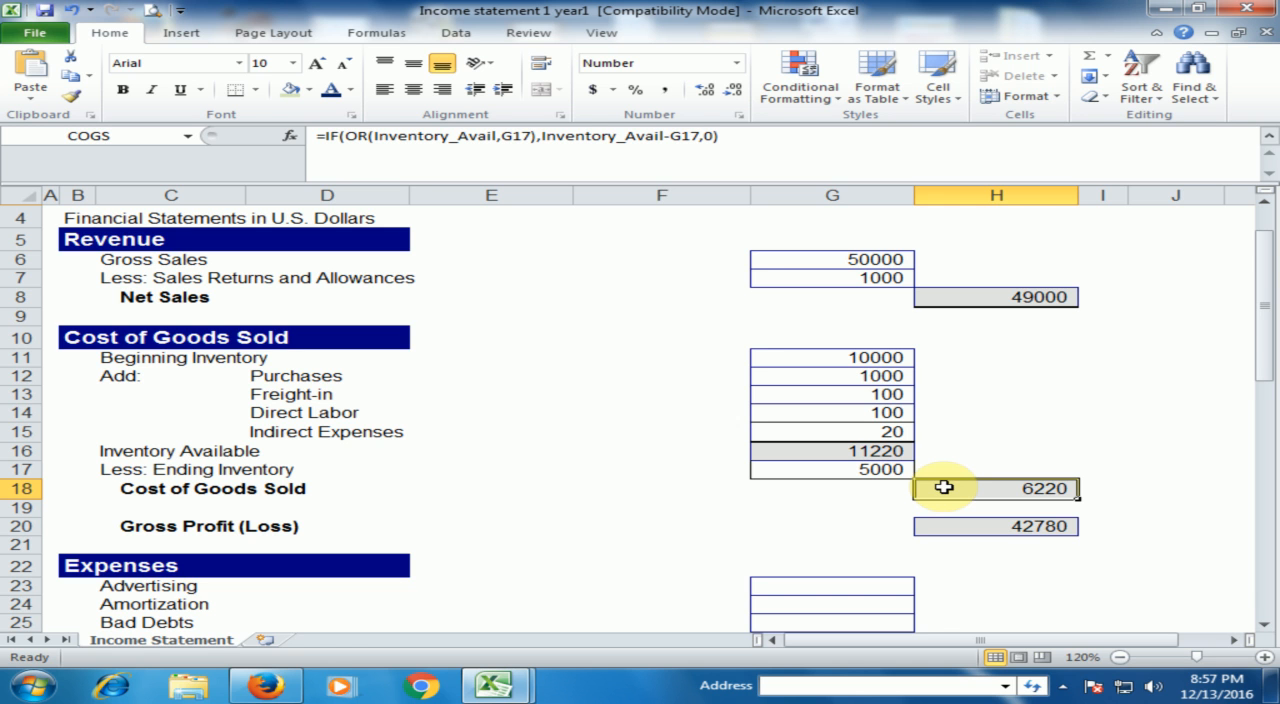
click(876, 470)
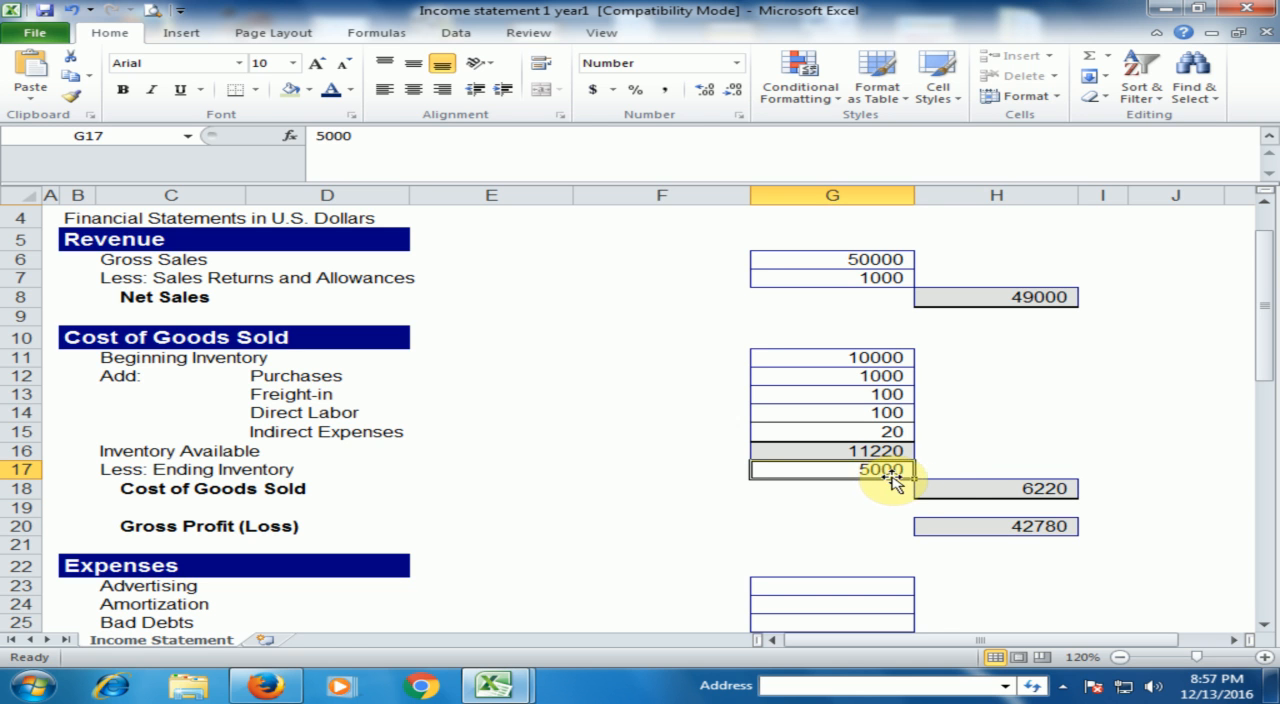
click(960, 488)
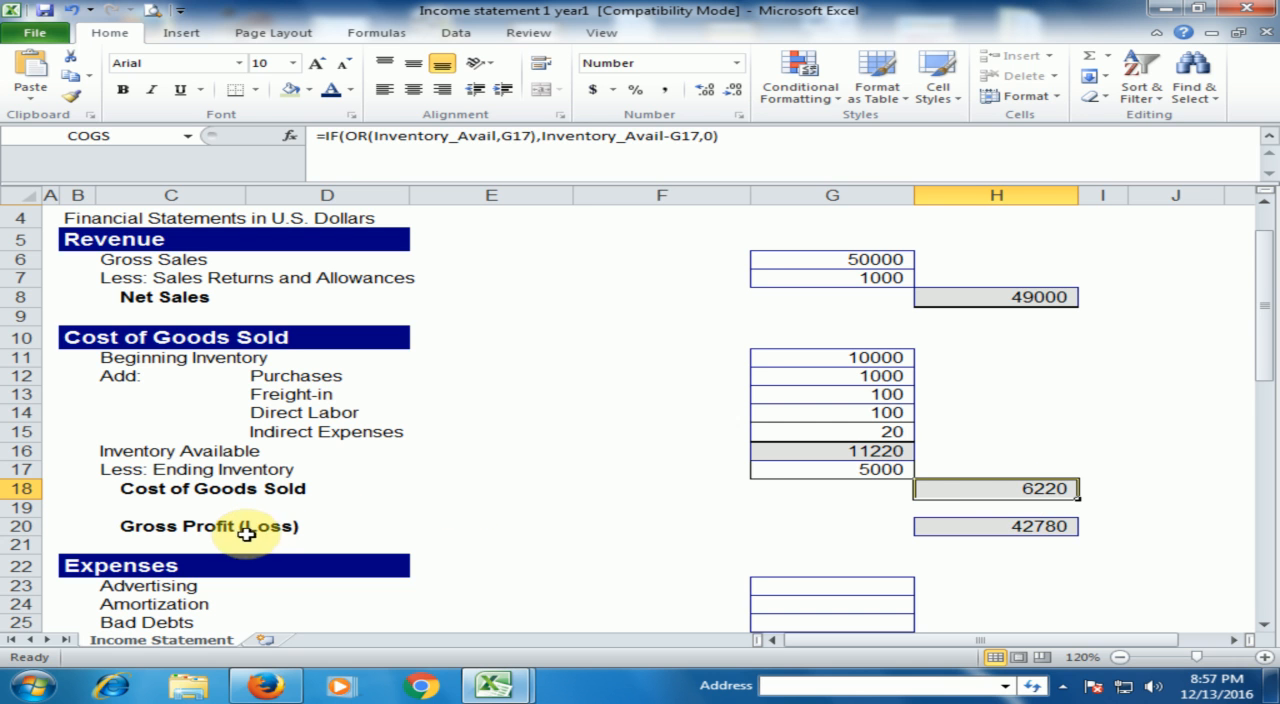
click(995, 533)
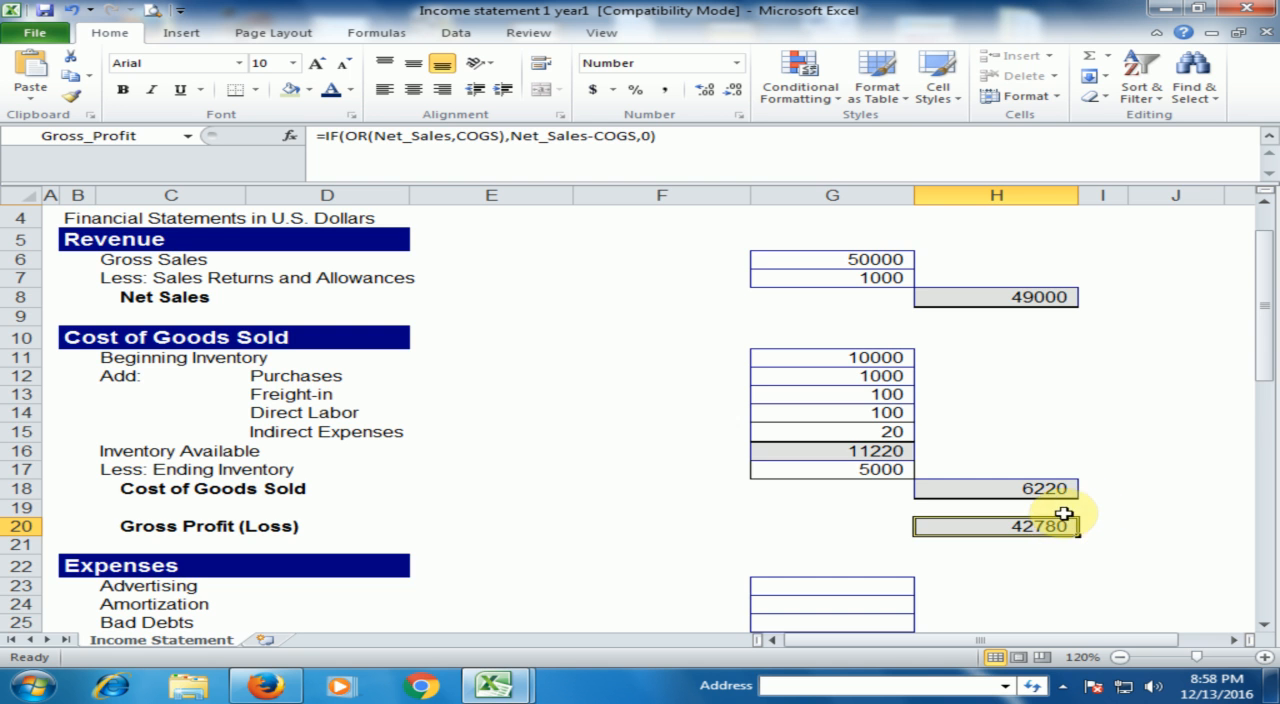
scroll(1063, 513, down, 3)
scroll(1063, 513, up, 4)
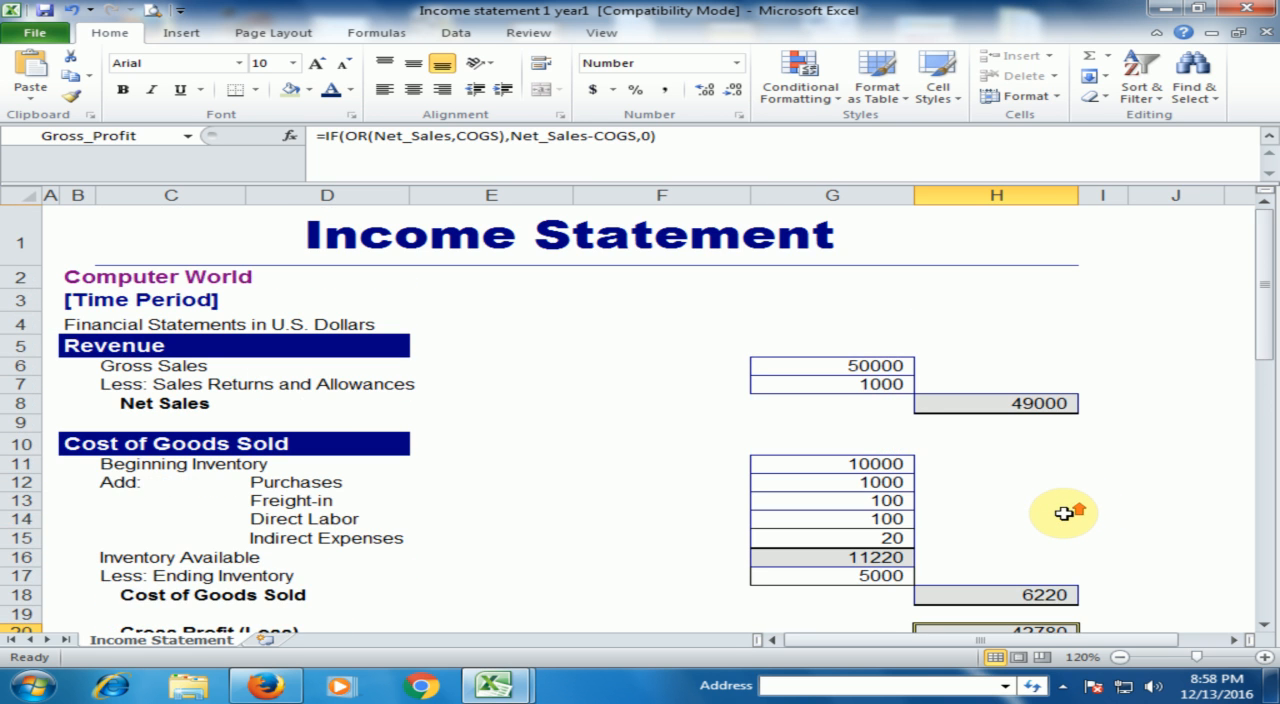
scroll(1063, 513, down, 1)
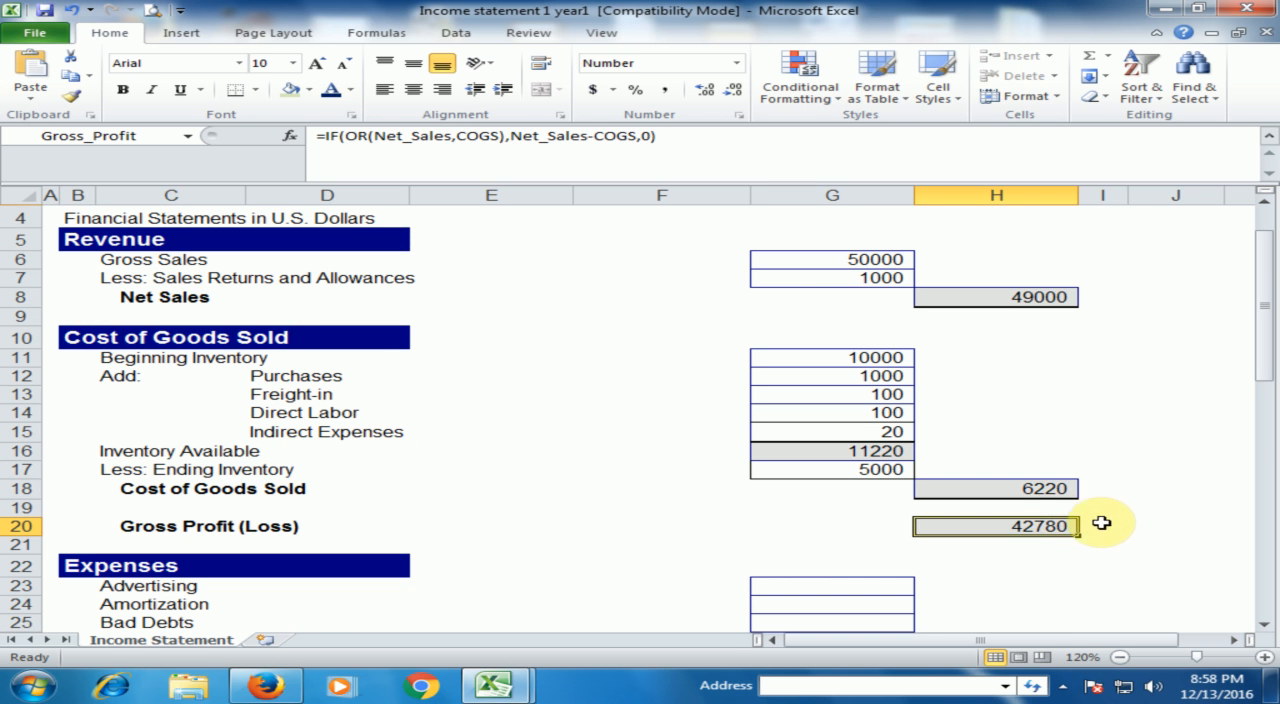
- In the Expenses section, enter 50 as the Commissions expense
scroll(1117, 523, down, 3)
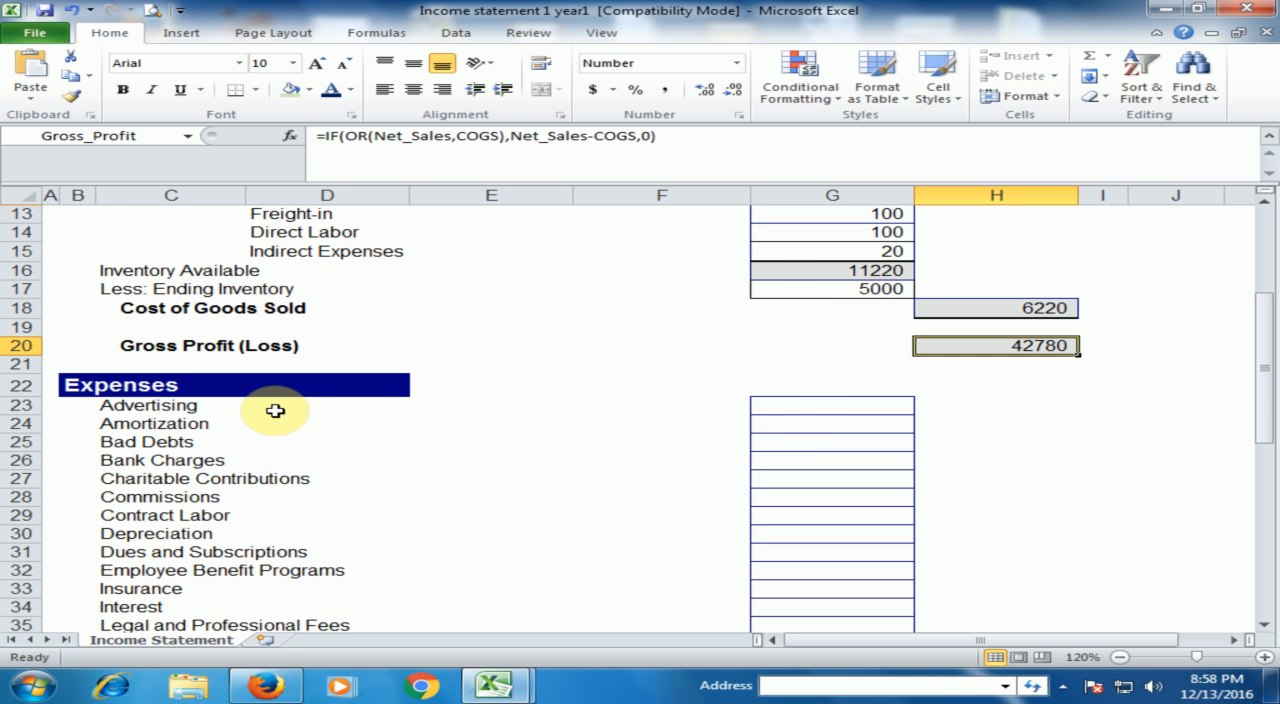
click(788, 411)
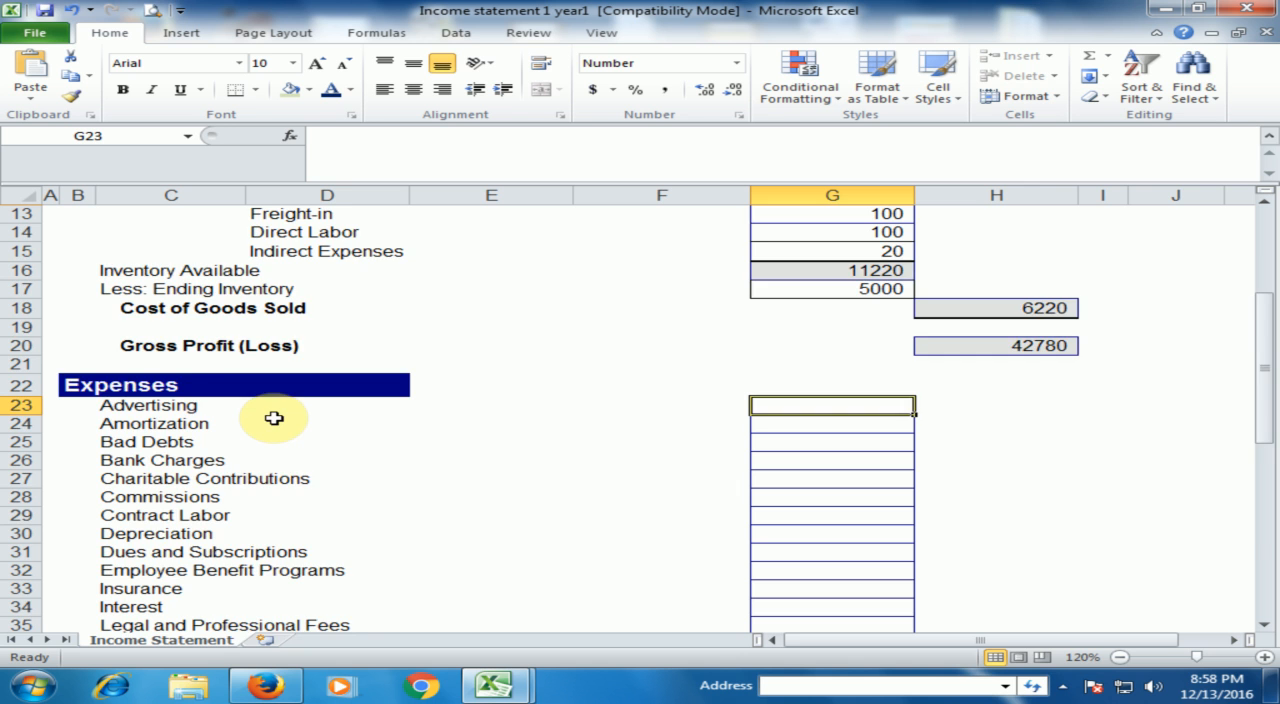
scroll(276, 416, down, 1)
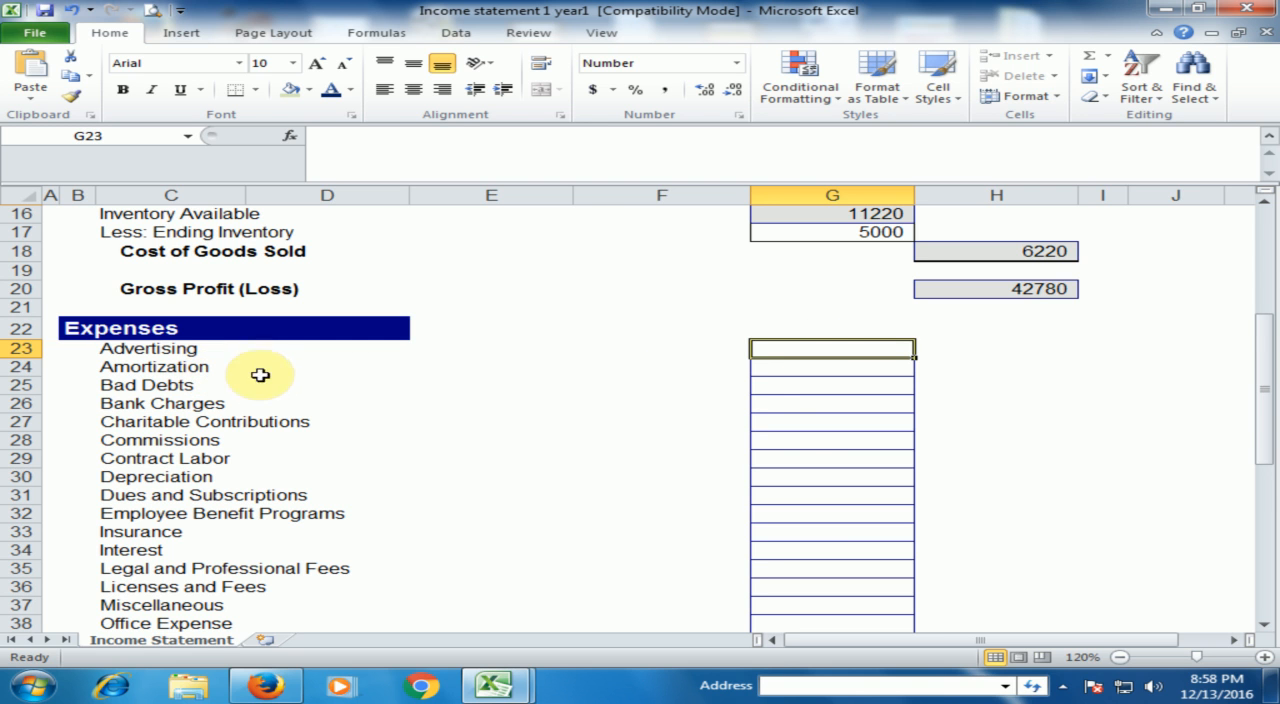
click(778, 372)
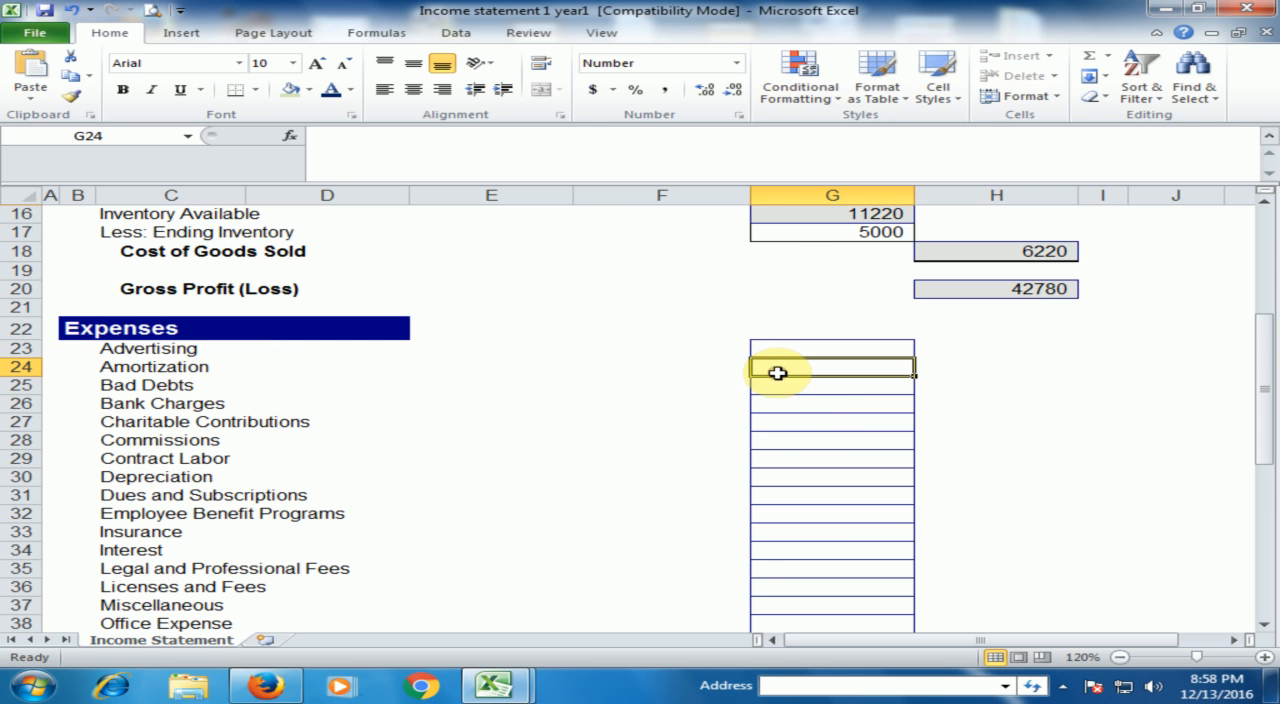
click(800, 441)
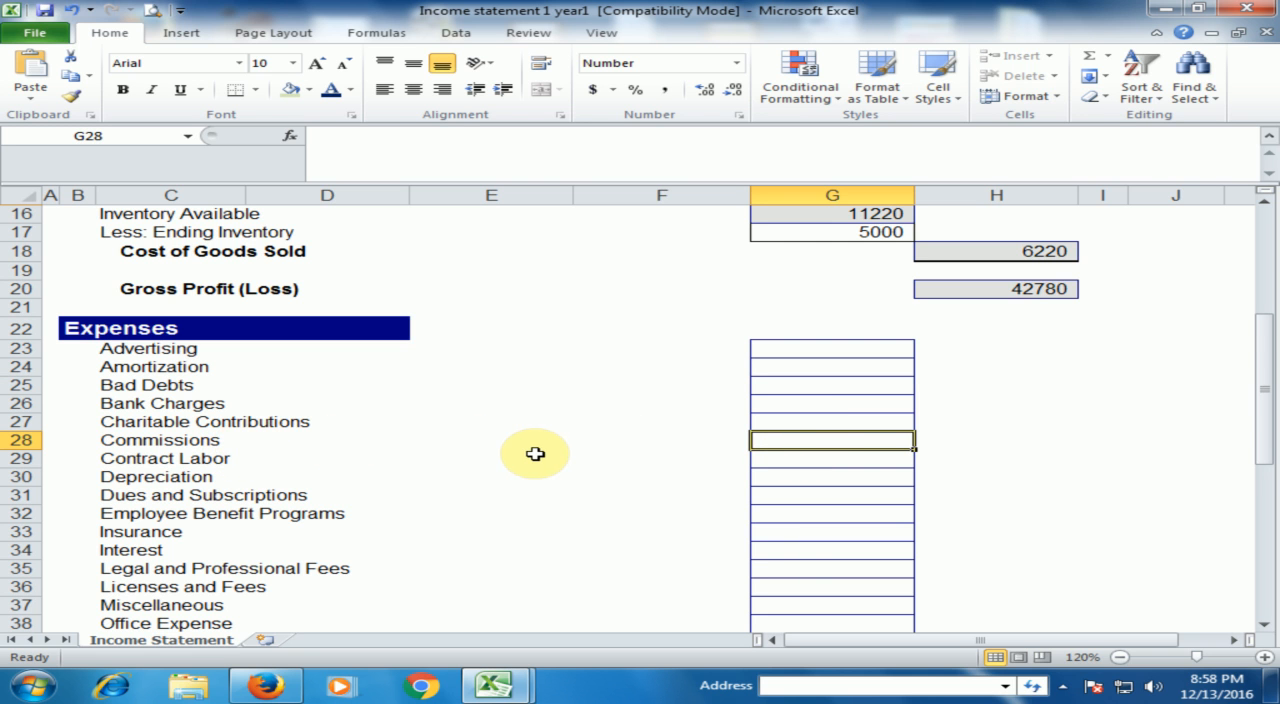
text(50)
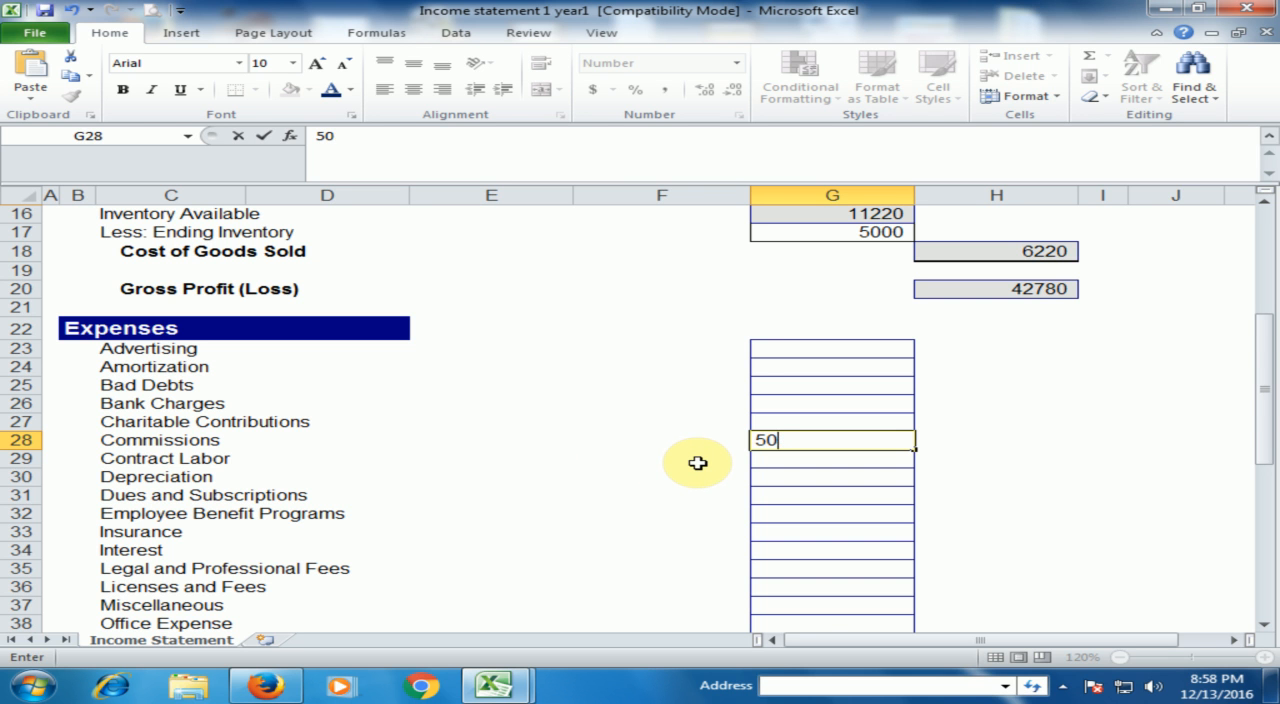
key(Return)
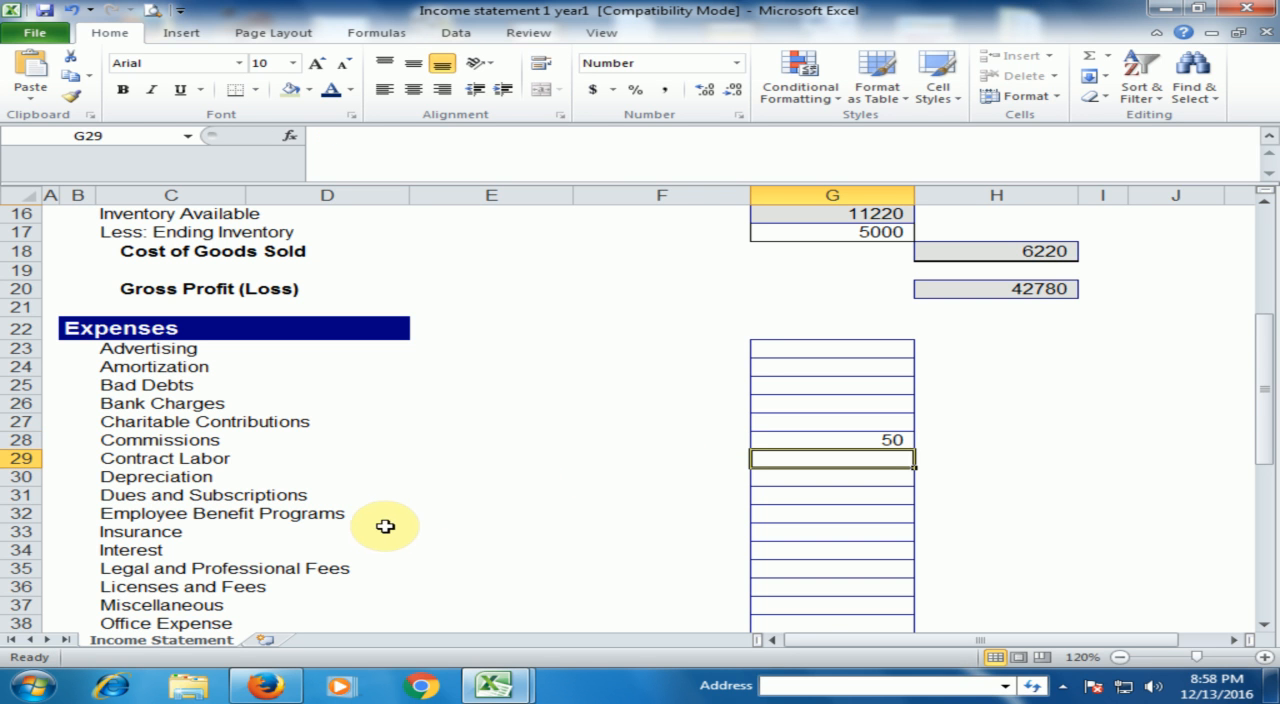
- Enter 75 as the Interest expense in the Expenses section
scroll(386, 526, down, 1)
scroll(386, 526, down, 1)
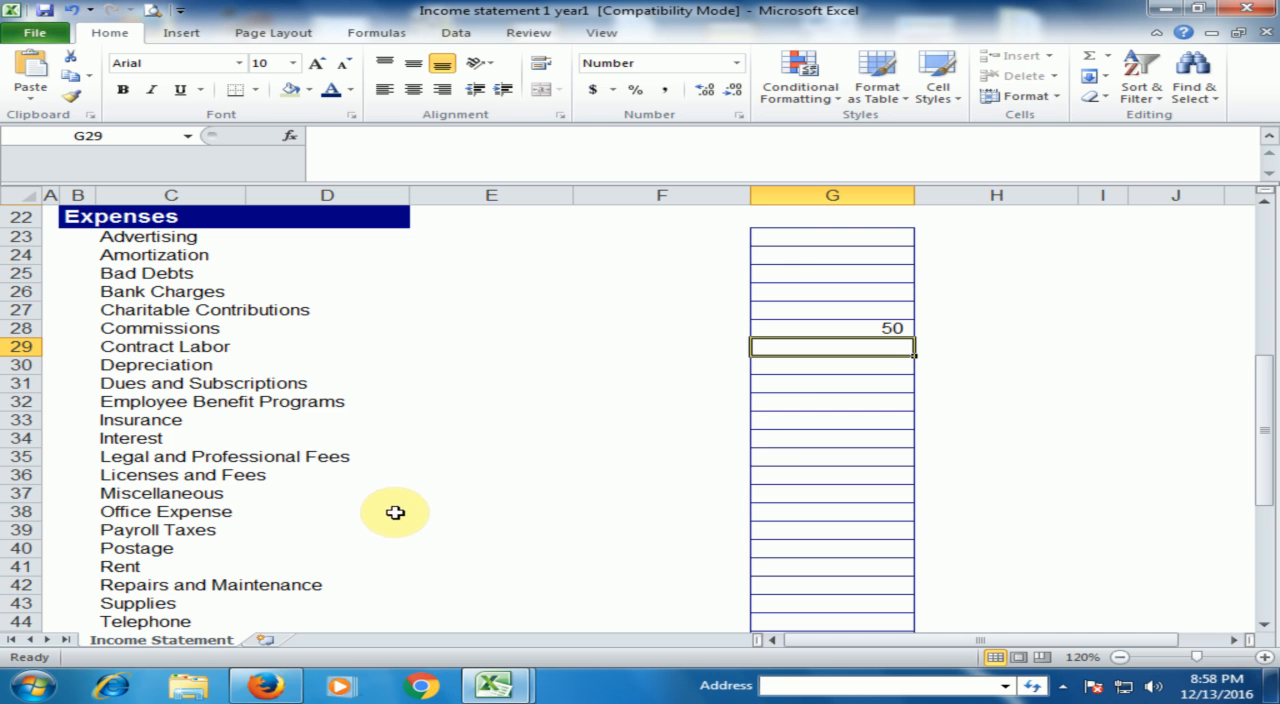
click(782, 442)
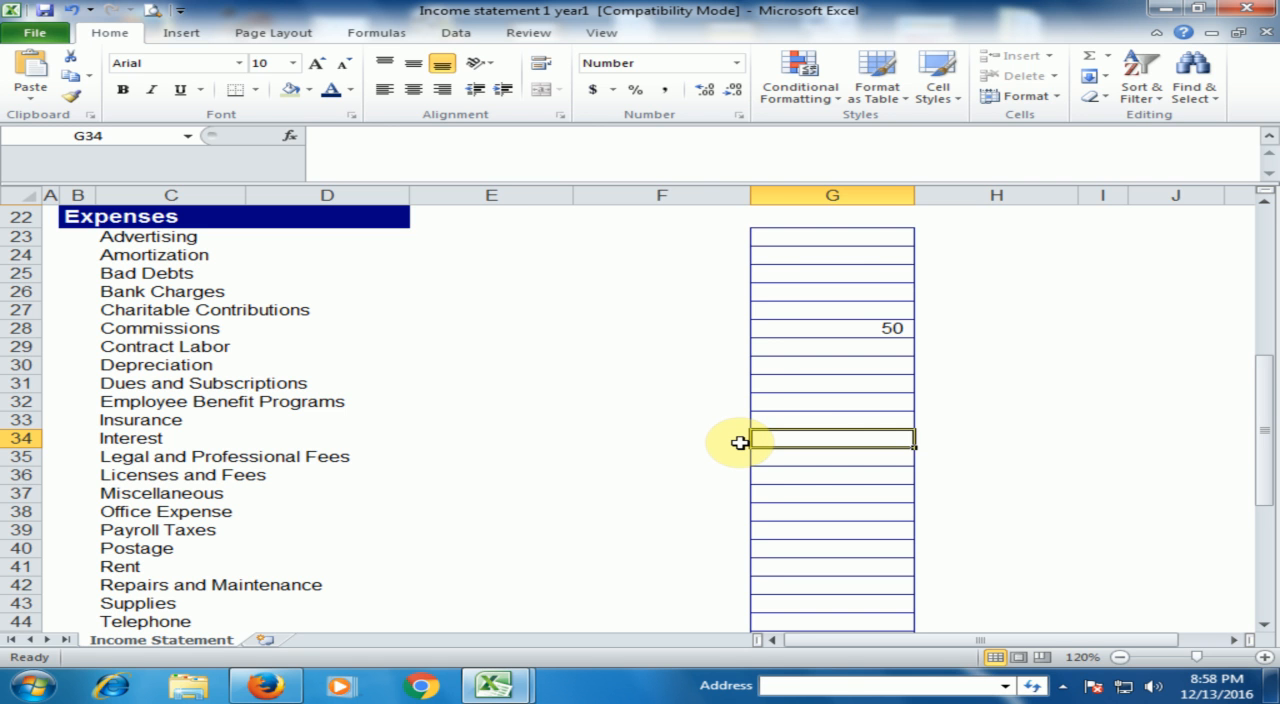
text(75)
click(828, 473)
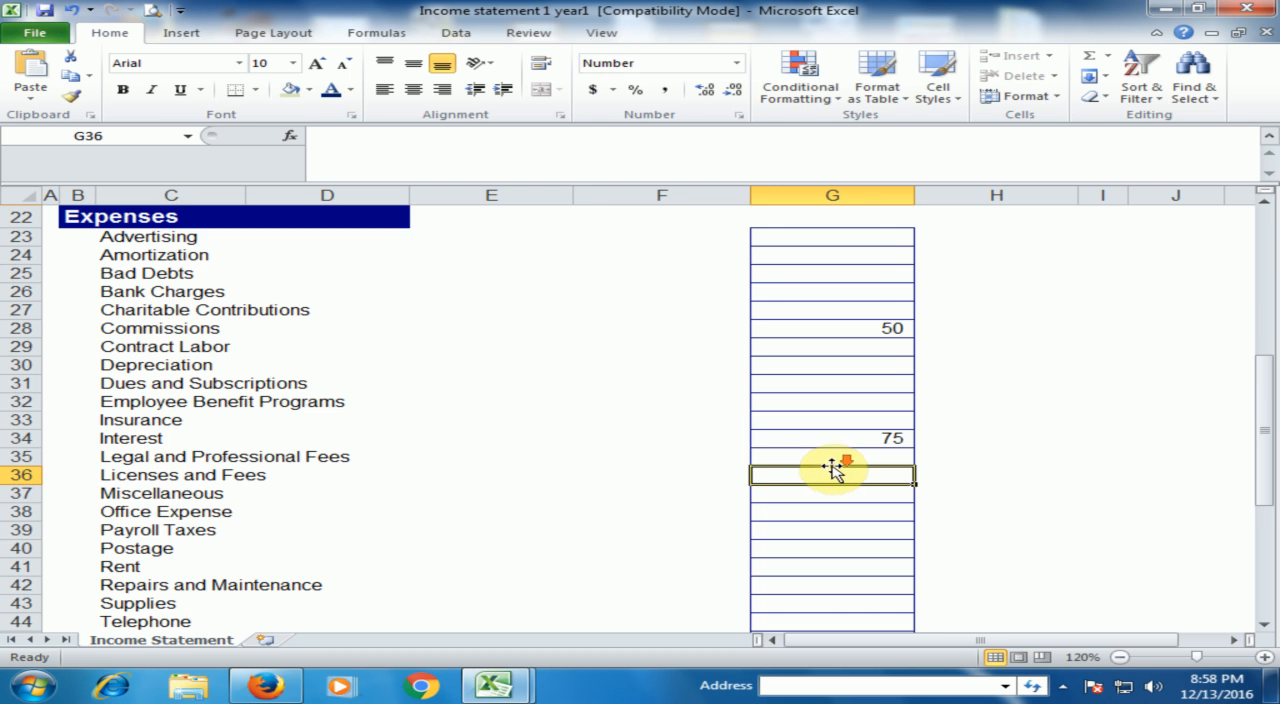
- Enter 100 for Office Expense in the Expenses section
scroll(833, 467, down, 1)
click(792, 448)
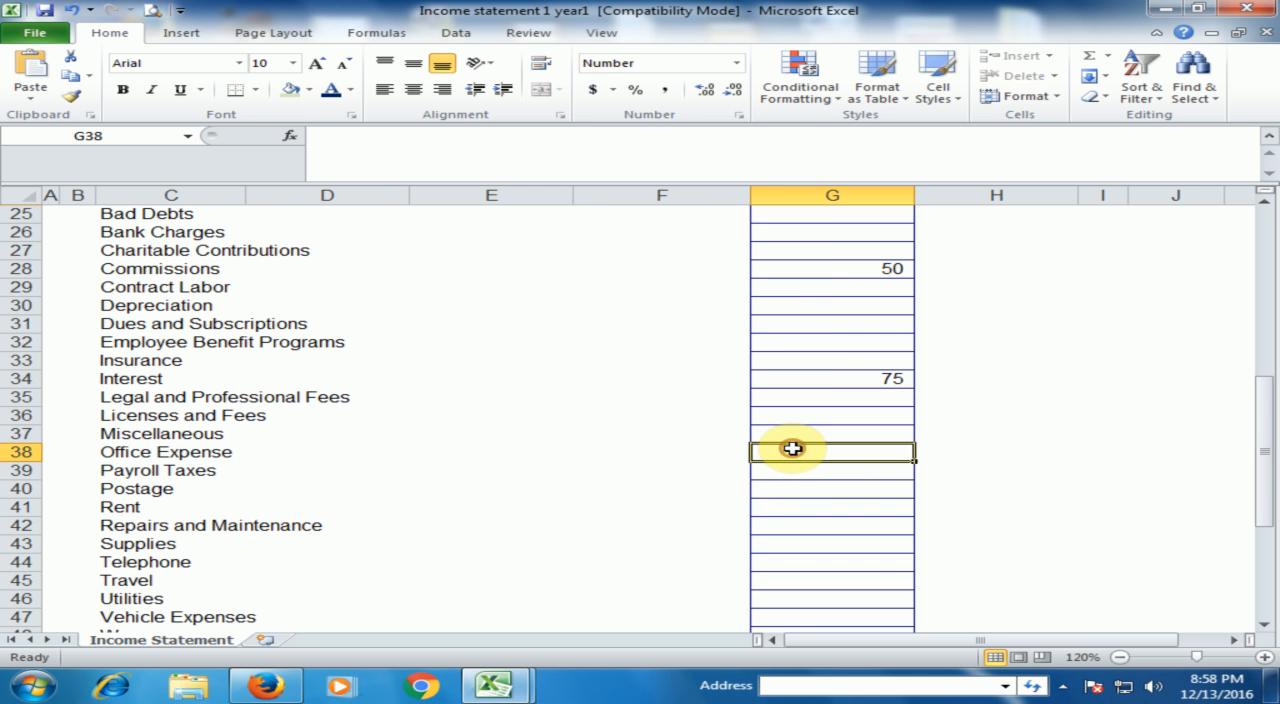
text(100)
scroll(808, 450, down, 2)
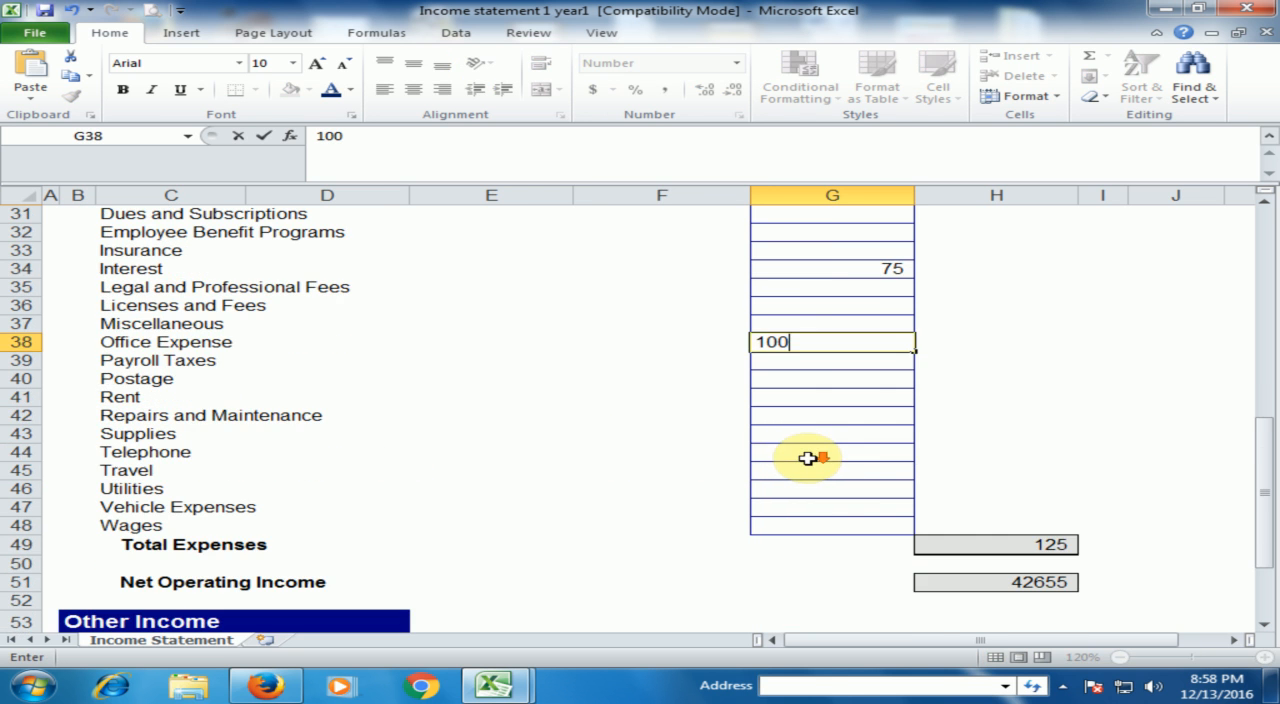
click(807, 456)
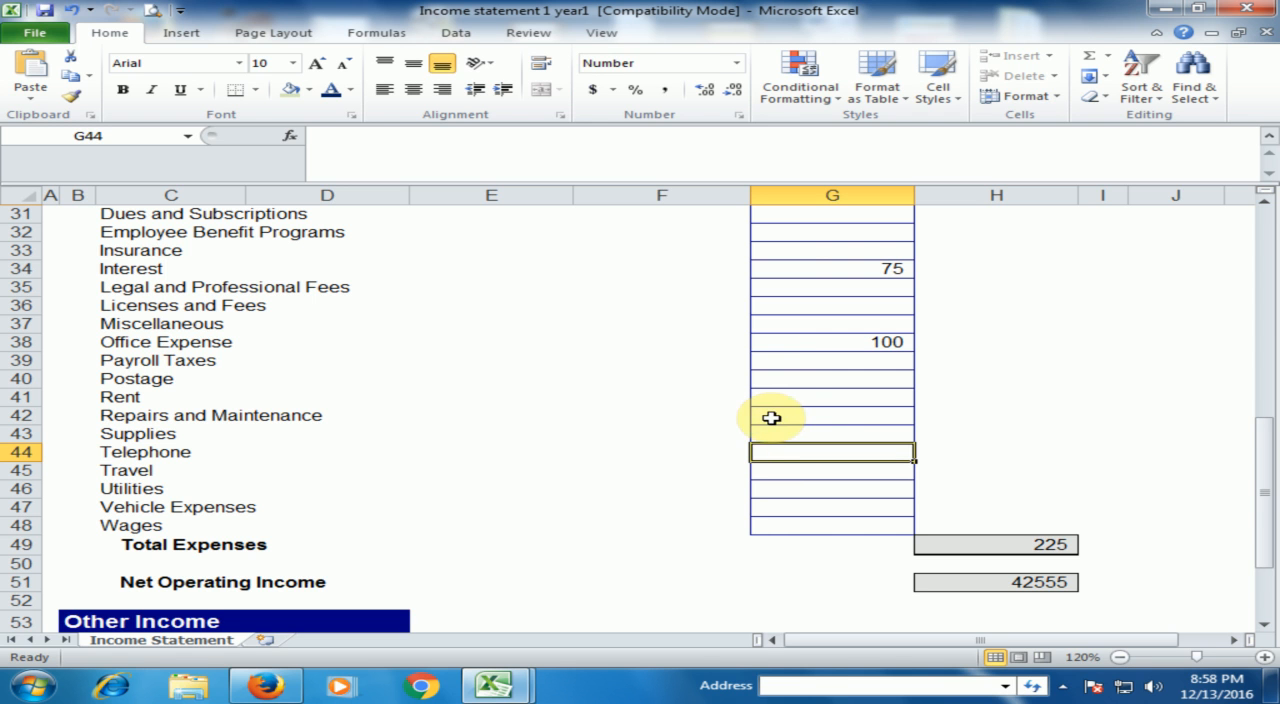
- Enter 30 as the Telephone expense in the Expenses section
click(778, 384)
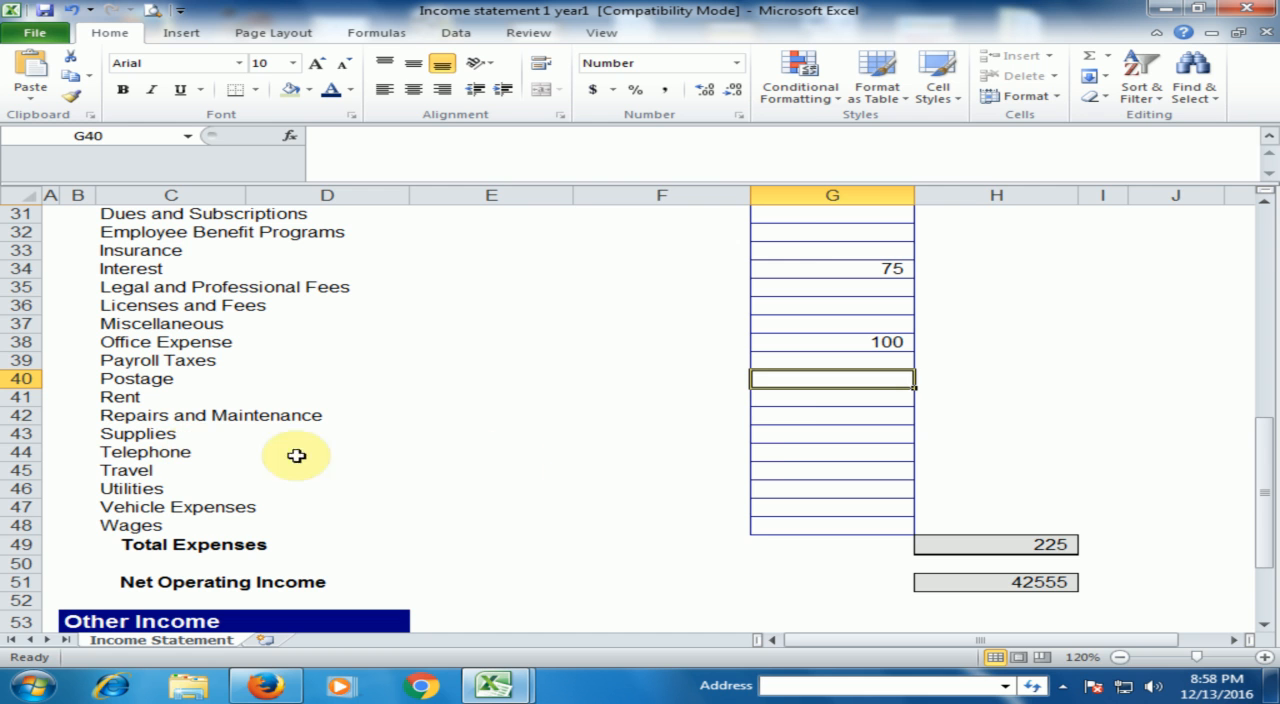
click(778, 453)
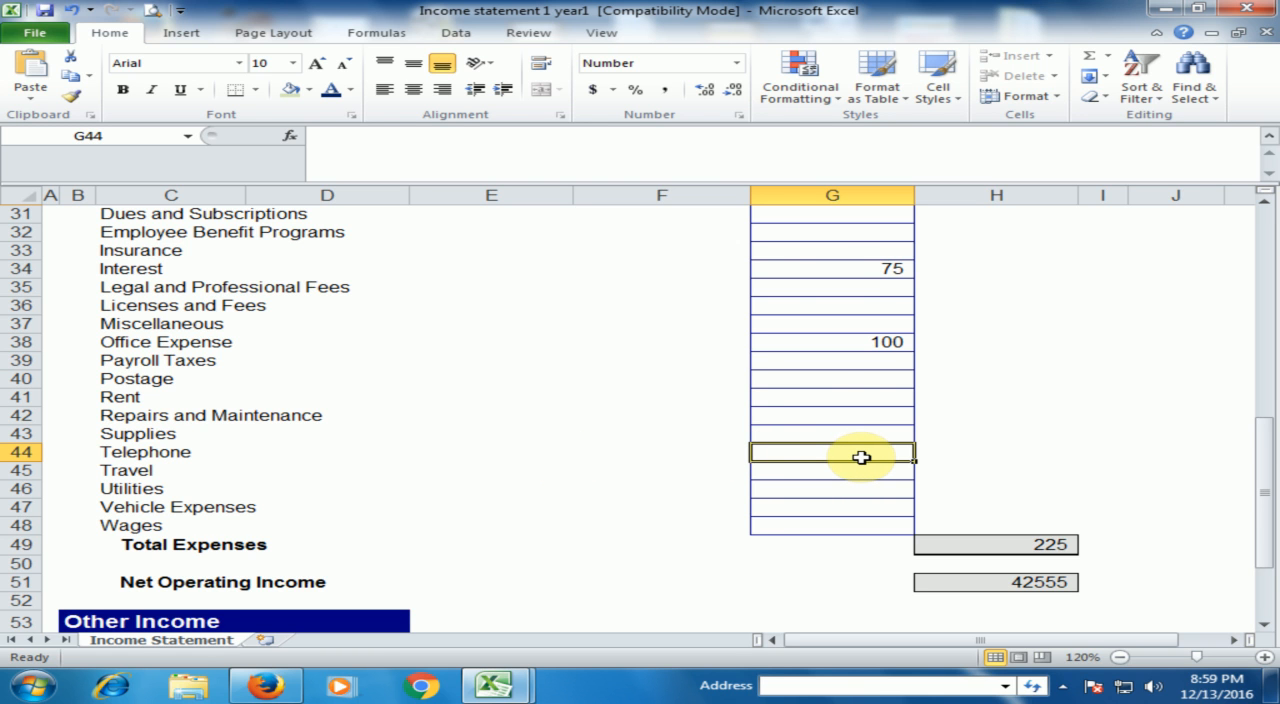
text(30)
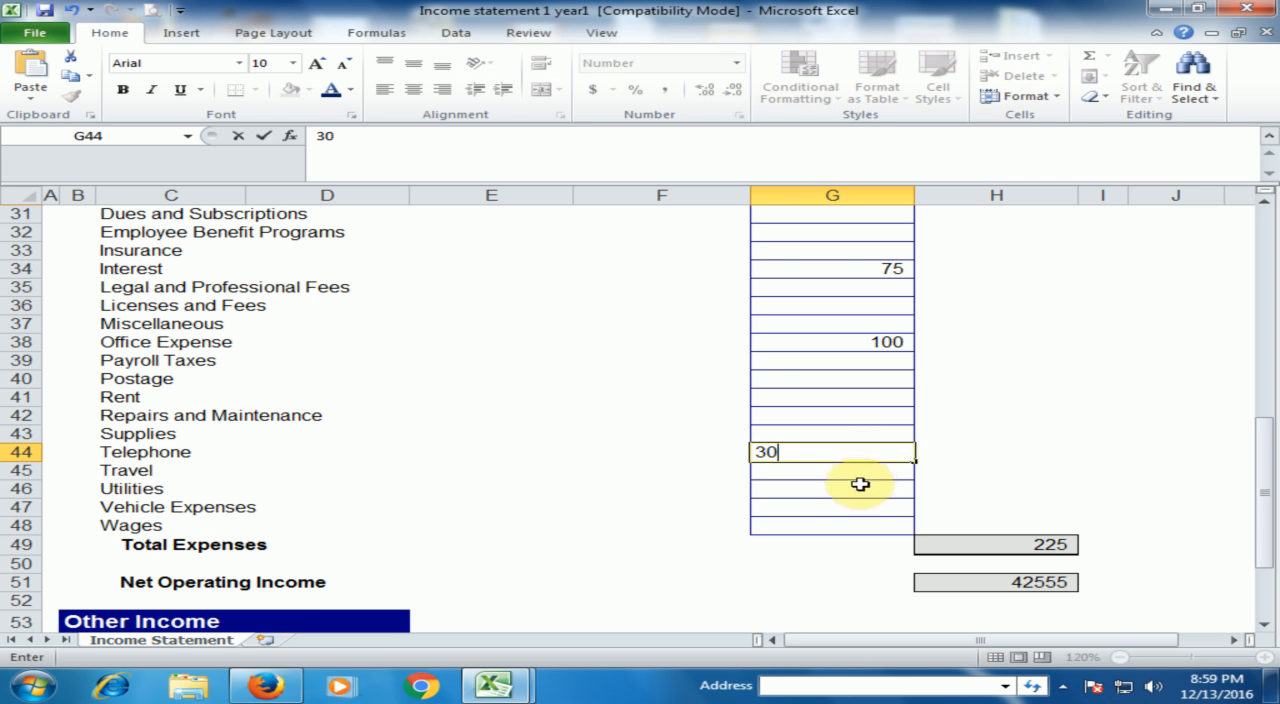
click(859, 491)
scroll(848, 465, down, 2)
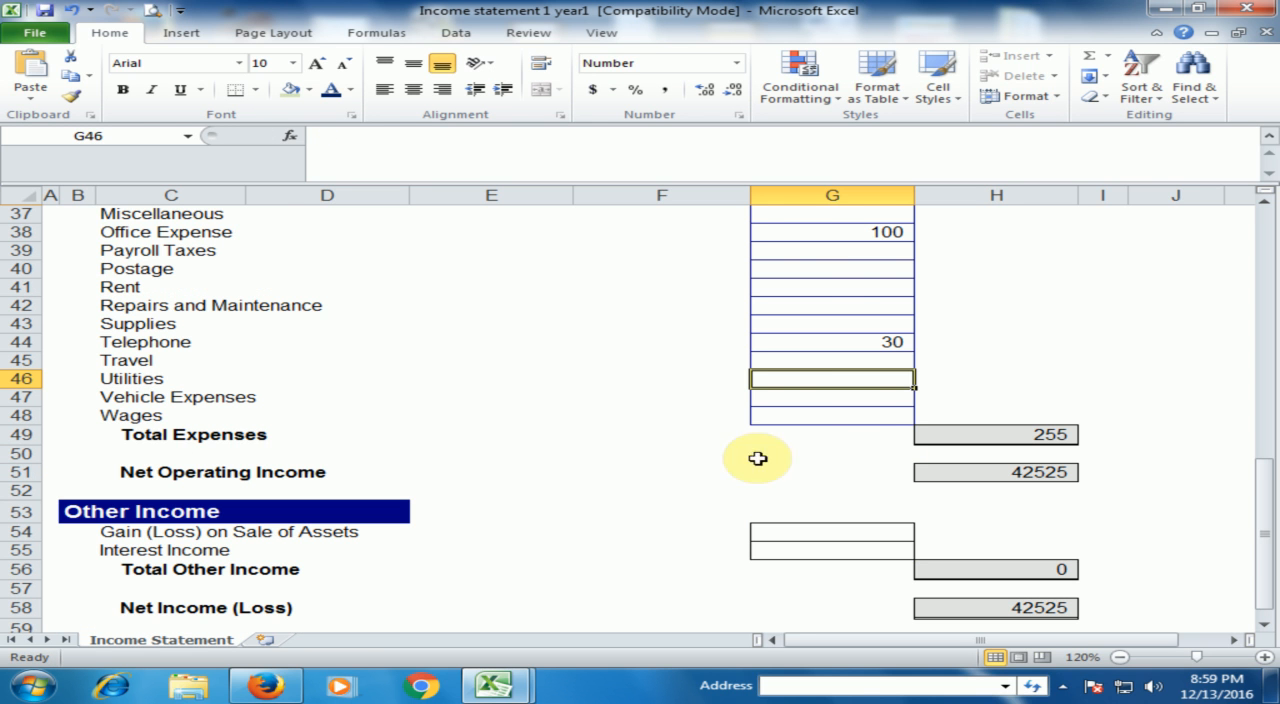
- Check the Total Expenses and Net Operating Income formulas, comparing them with the Gross Profit (Loss) formula
click(984, 437)
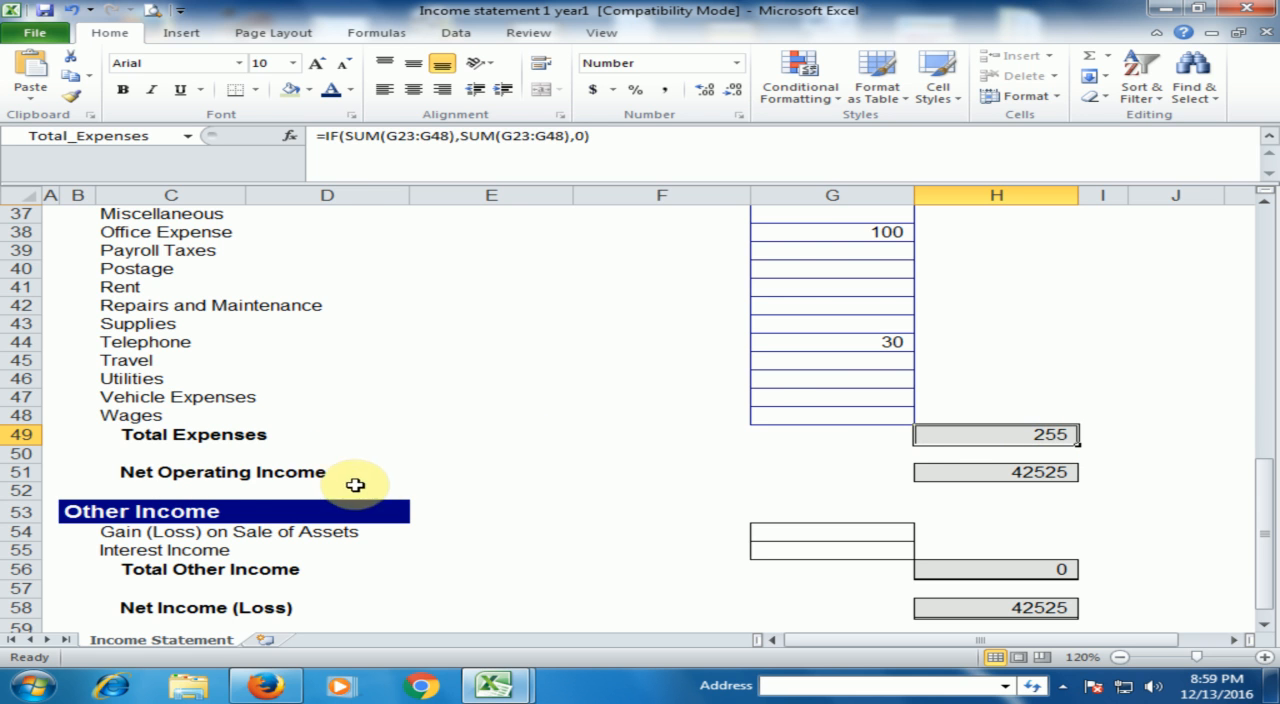
click(966, 472)
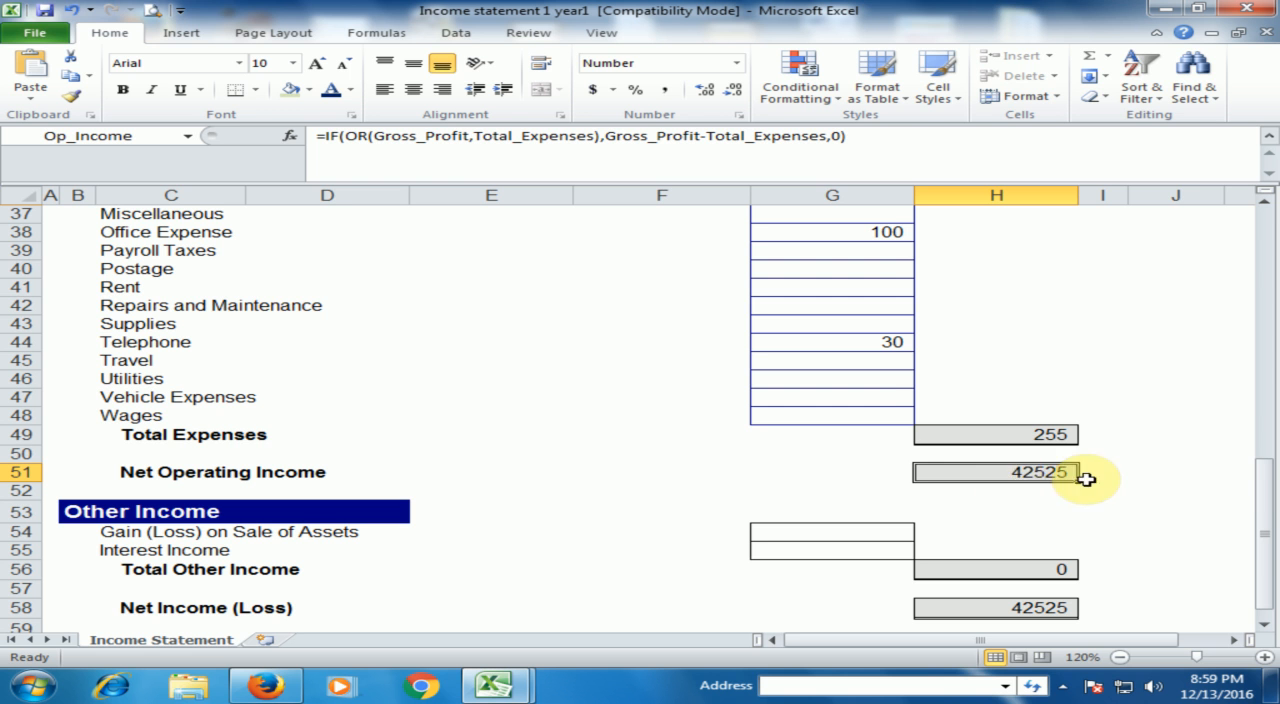
scroll(1072, 449, up, 4)
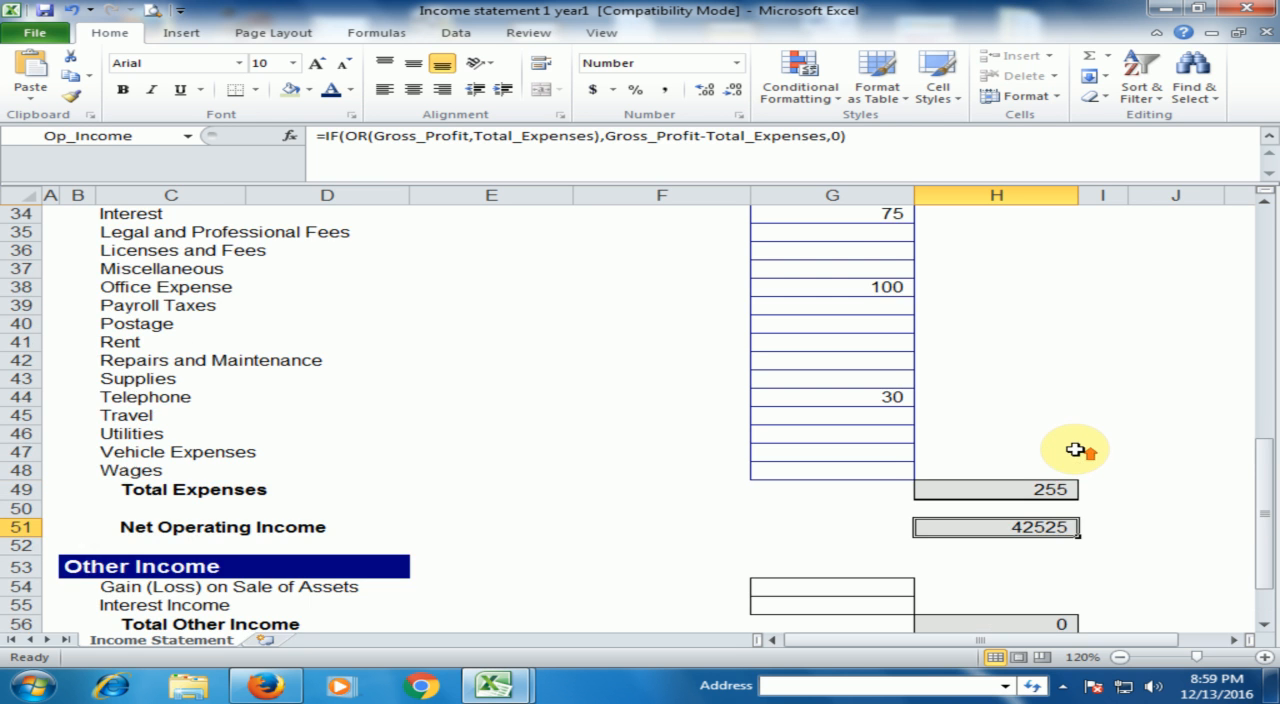
scroll(1074, 448, up, 3)
click(1049, 288)
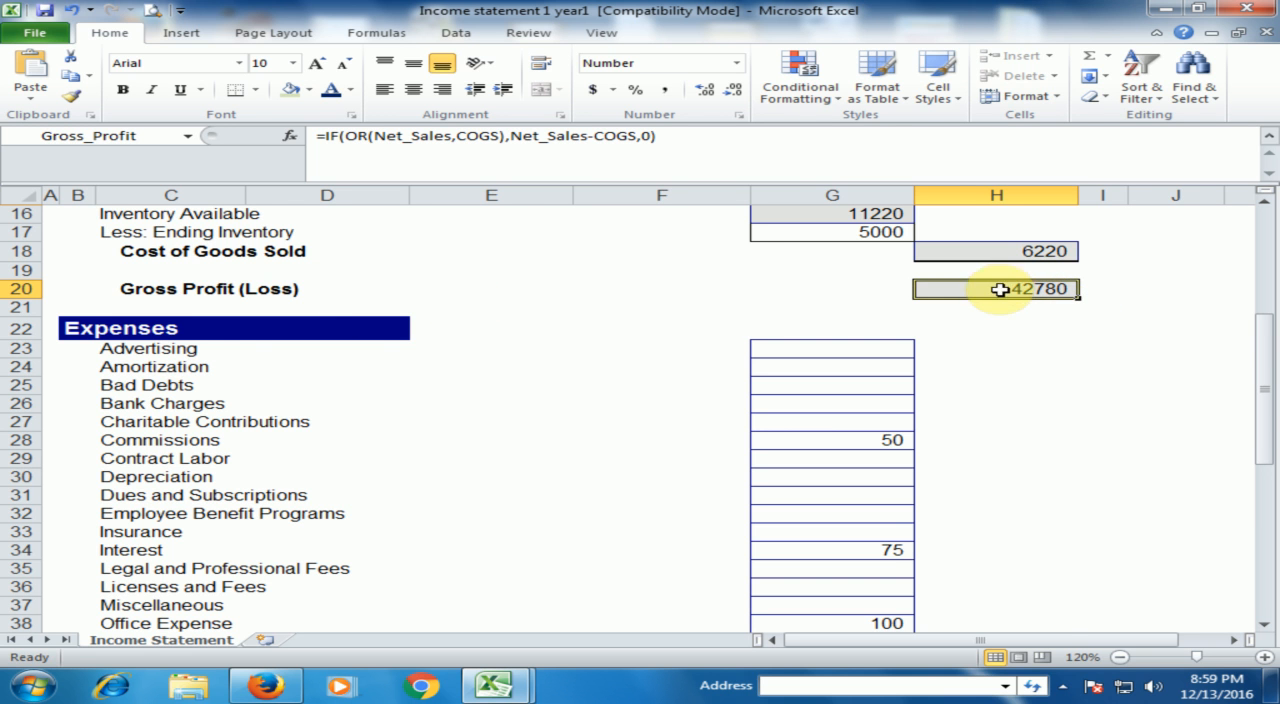
scroll(1005, 292, down, 6)
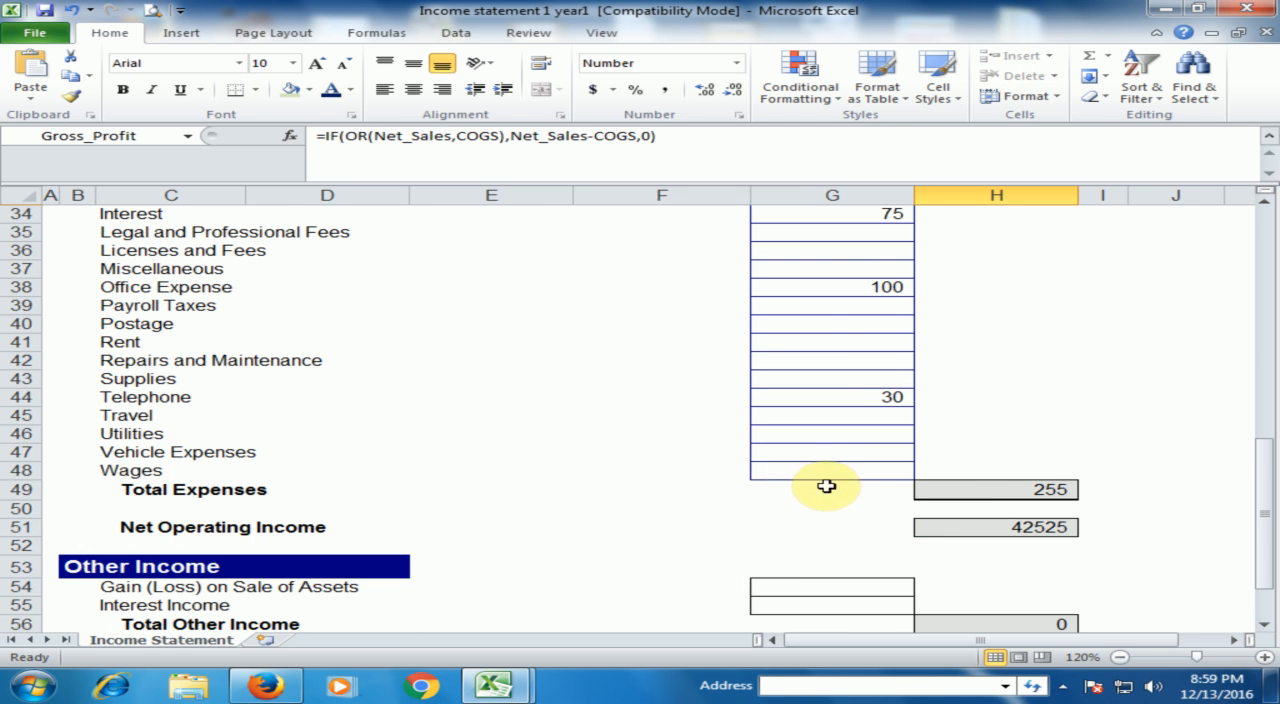
click(1007, 488)
click(1006, 528)
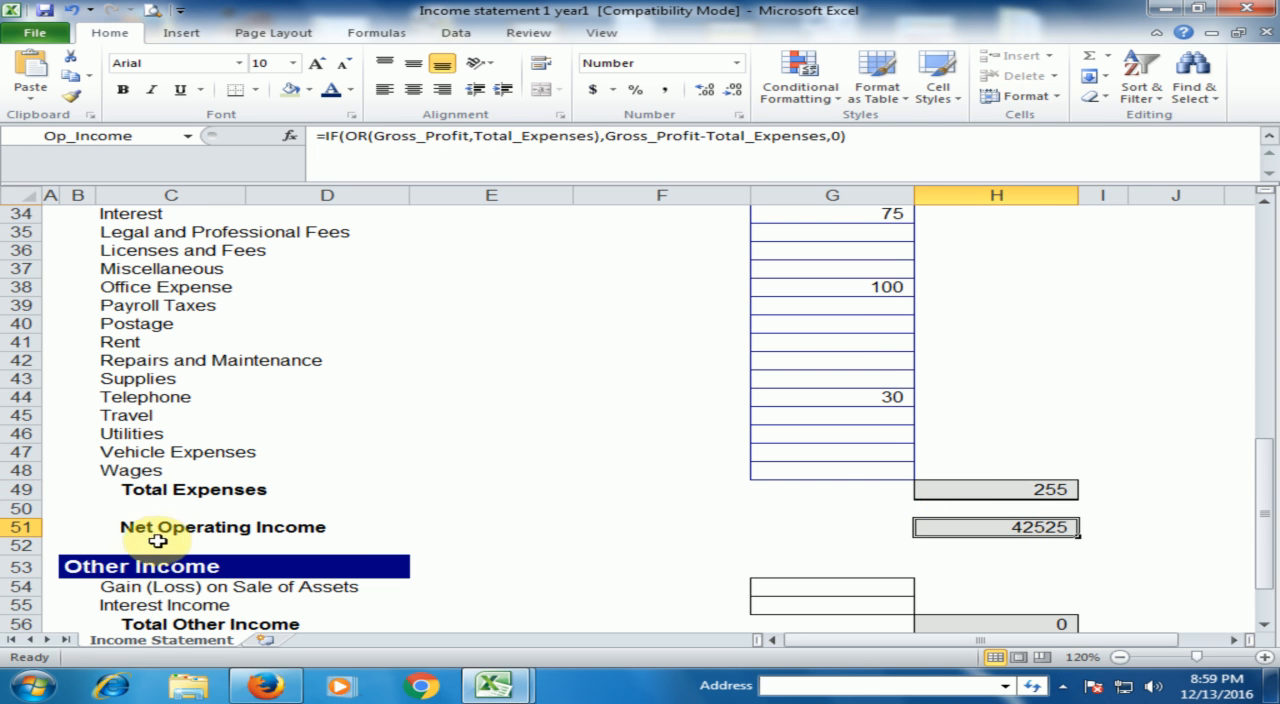
scroll(1023, 500, up, 6)
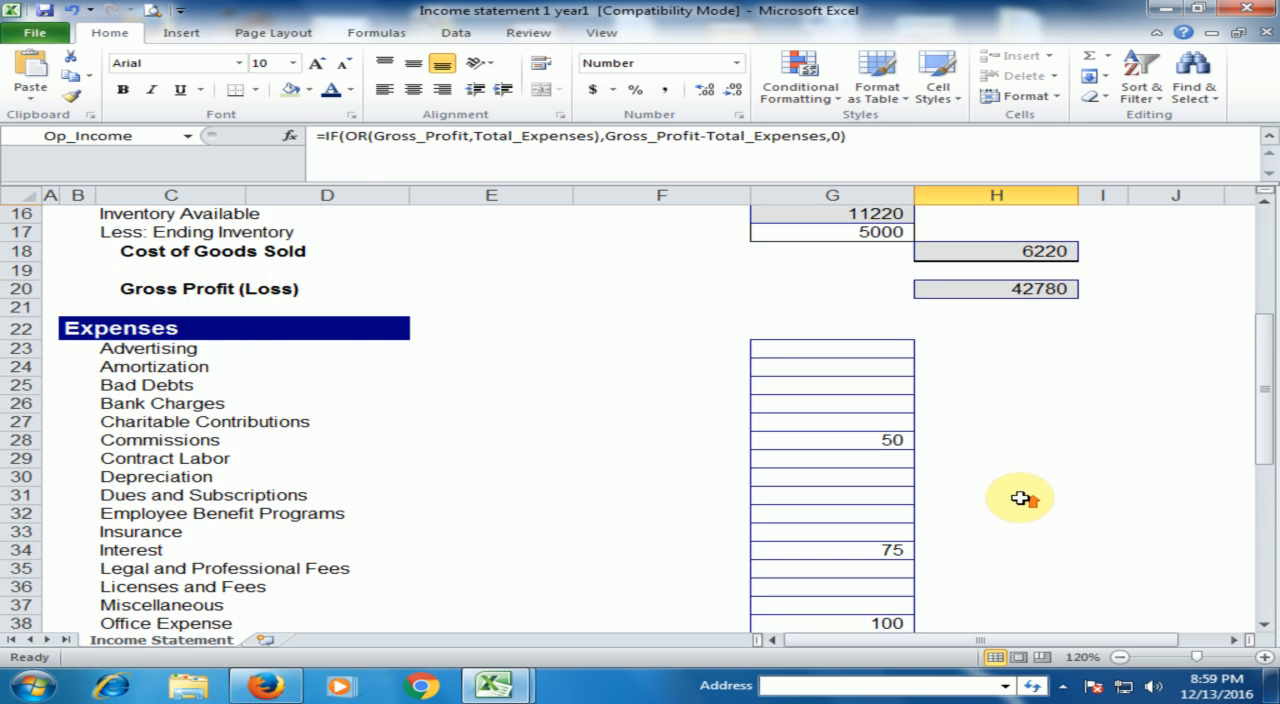
- Enter 200 for Gain (Loss) on Sale of Assets in the Other Income section
scroll(1020, 498, down, 8)
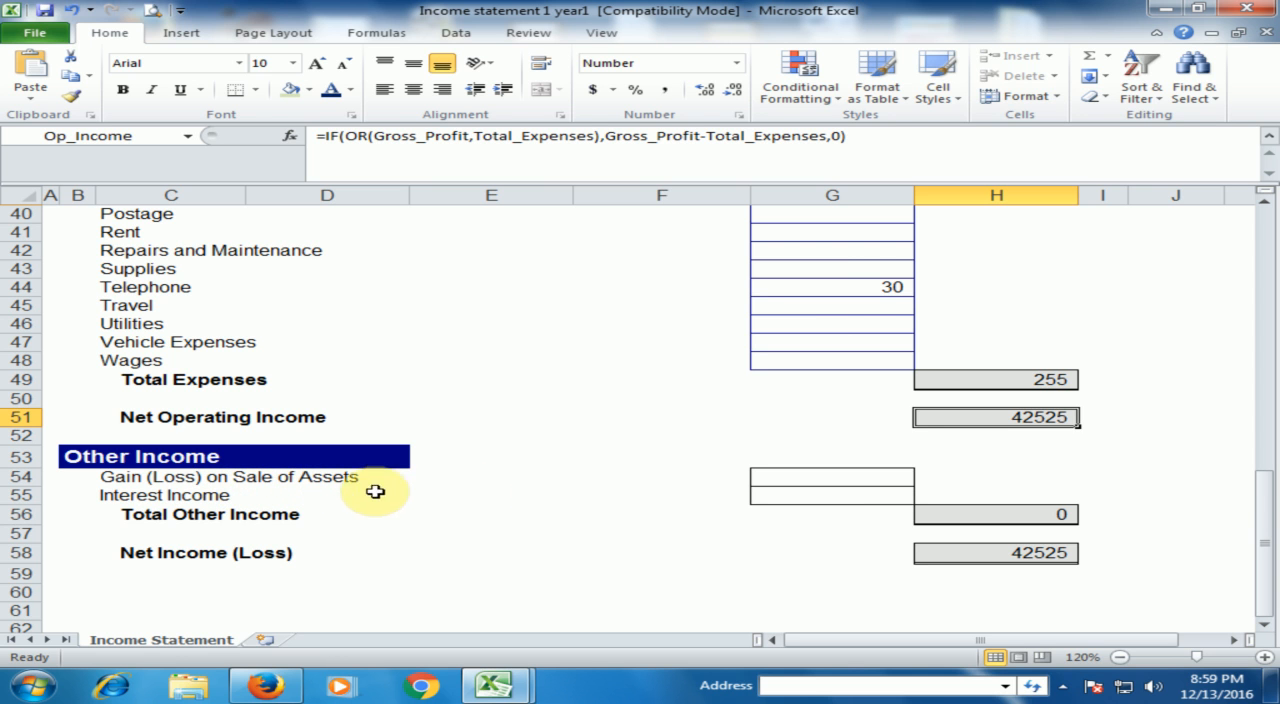
click(849, 477)
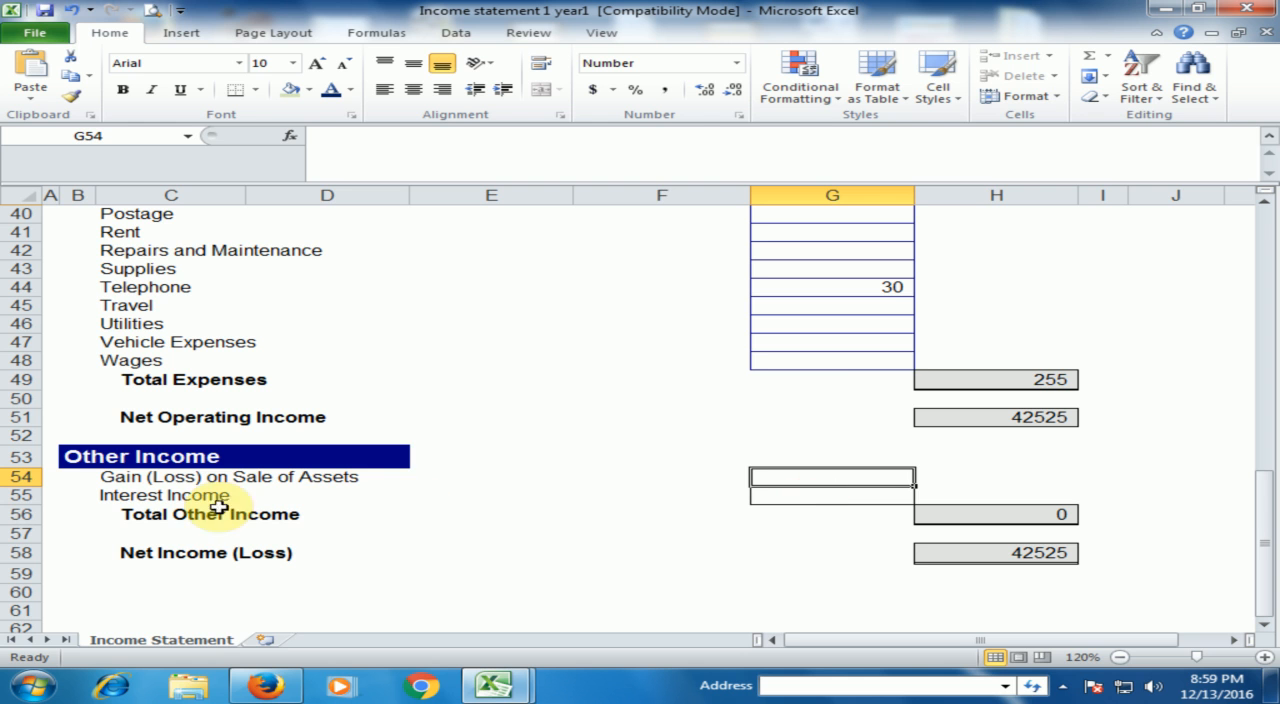
click(858, 498)
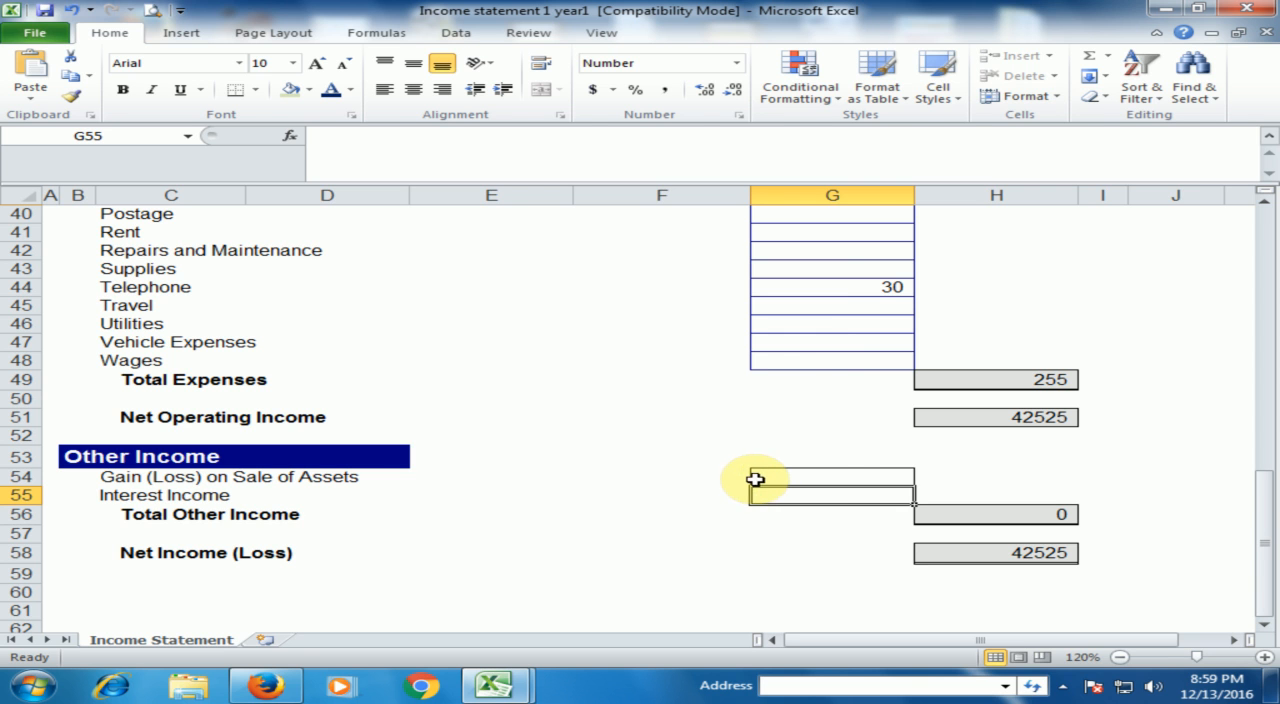
click(830, 480)
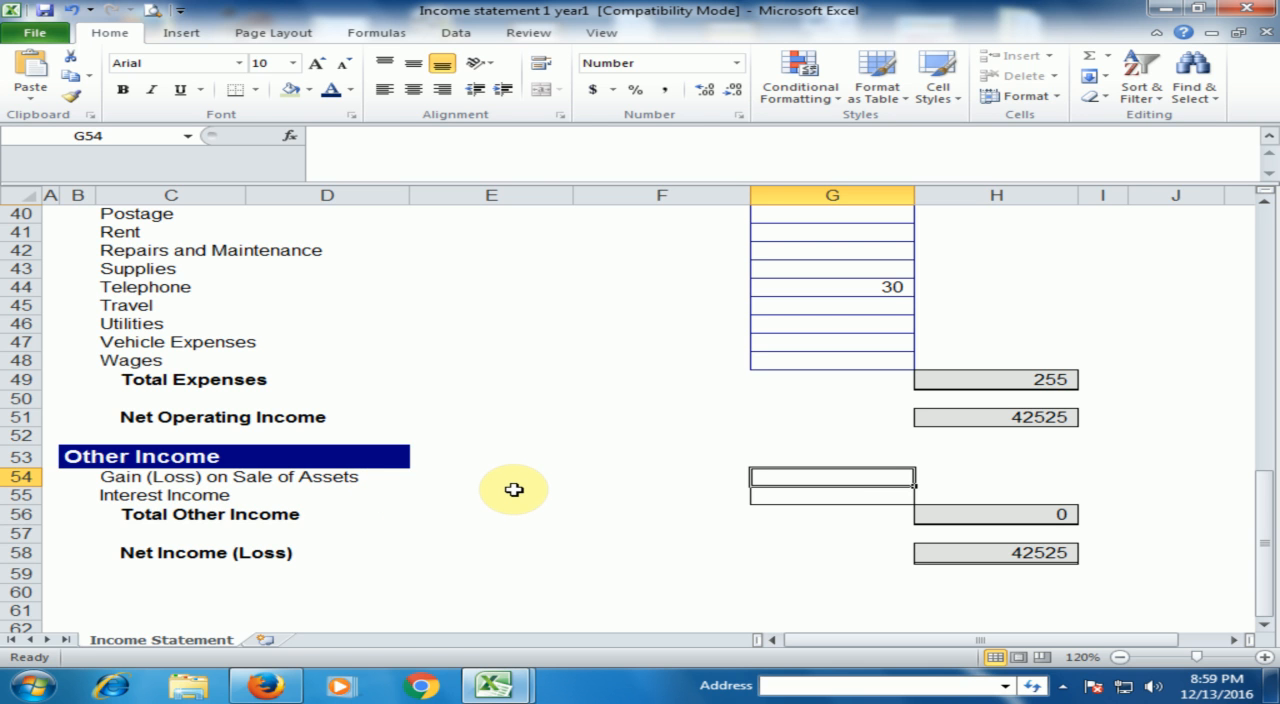
text(200)
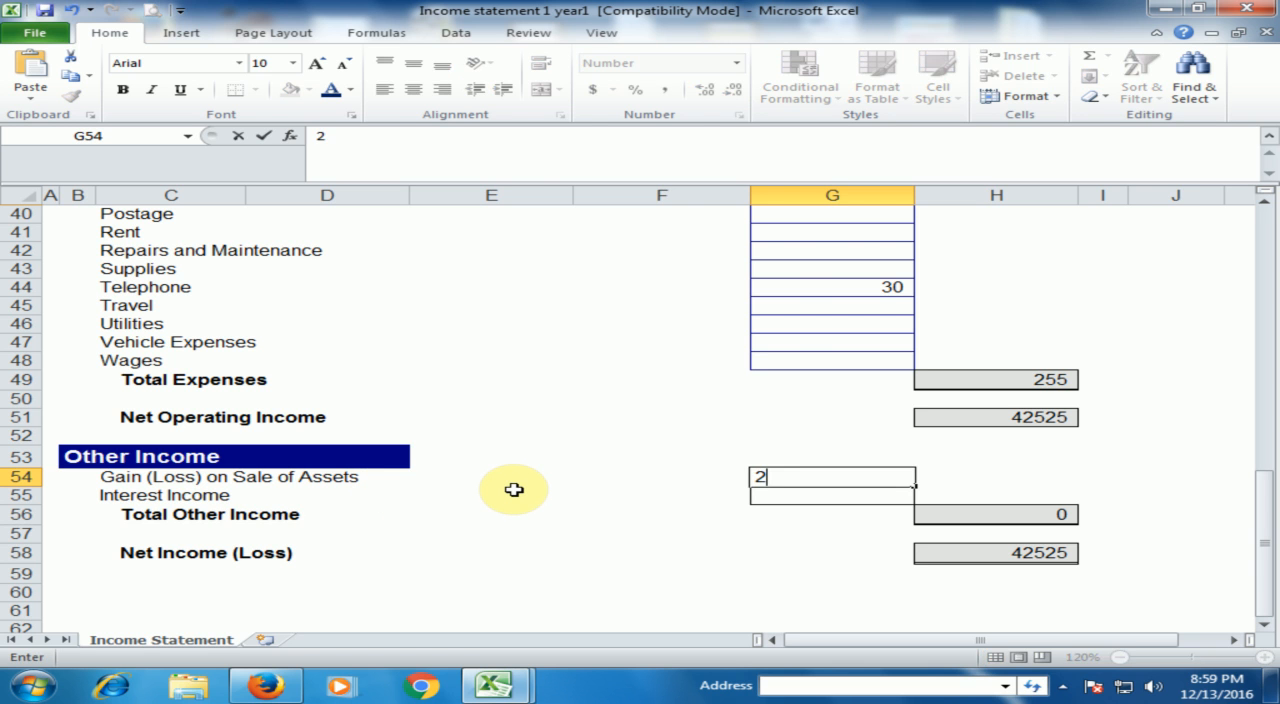
click(794, 507)
- Enter 100 as the Interest Income in the Other Income section
click(817, 500)
text(10)
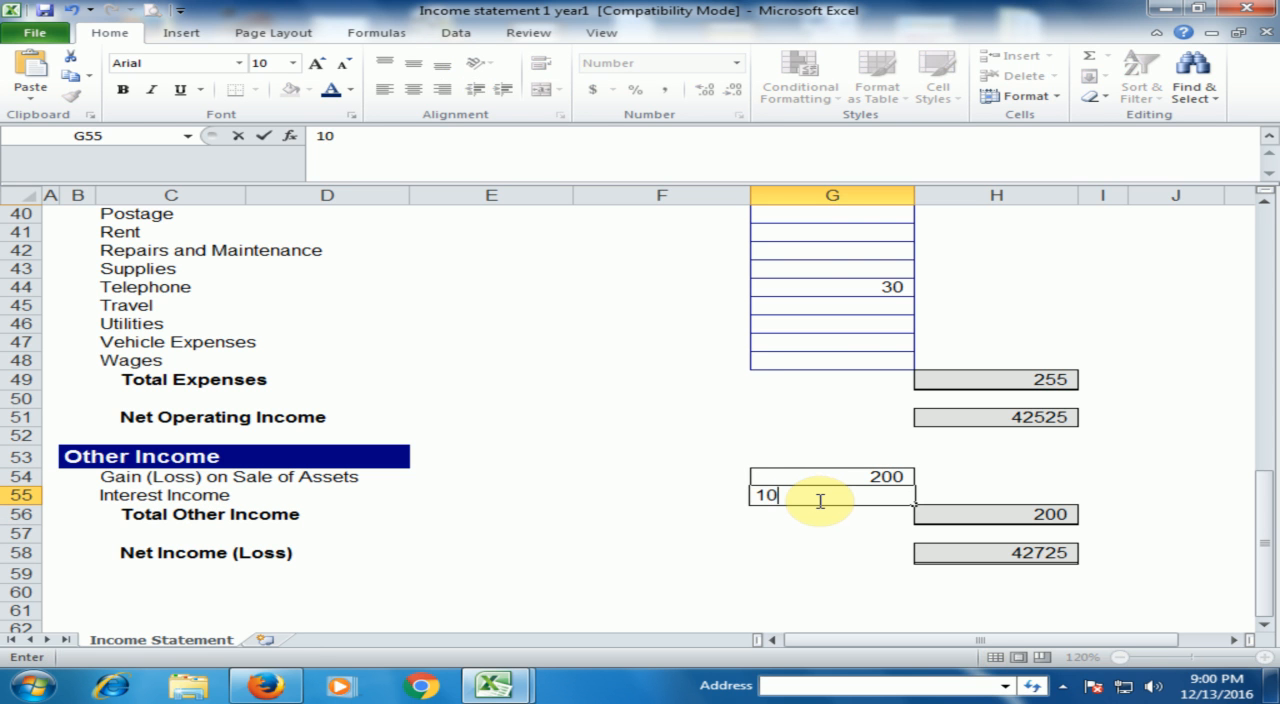
text(00)
key(BackSpace)
click(786, 530)
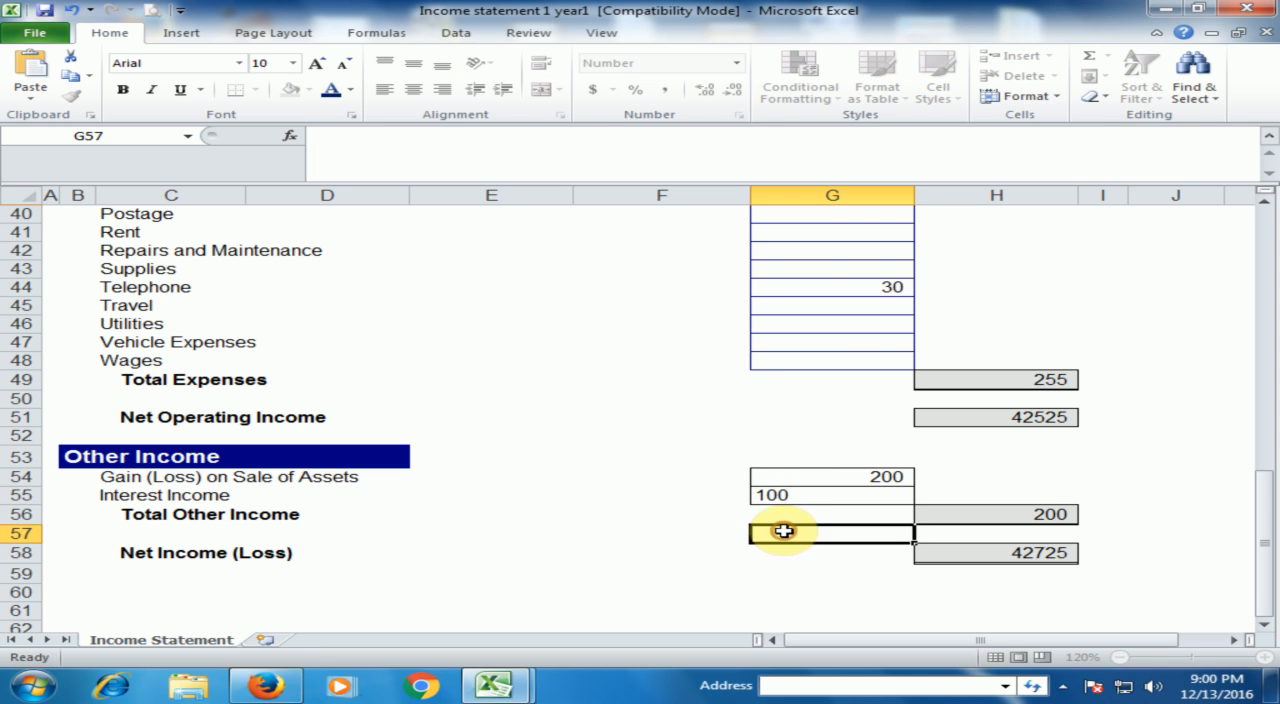
- Check the Net Income (Loss) formula and review the completed statement from Revenue down through the Expenses section
click(998, 552)
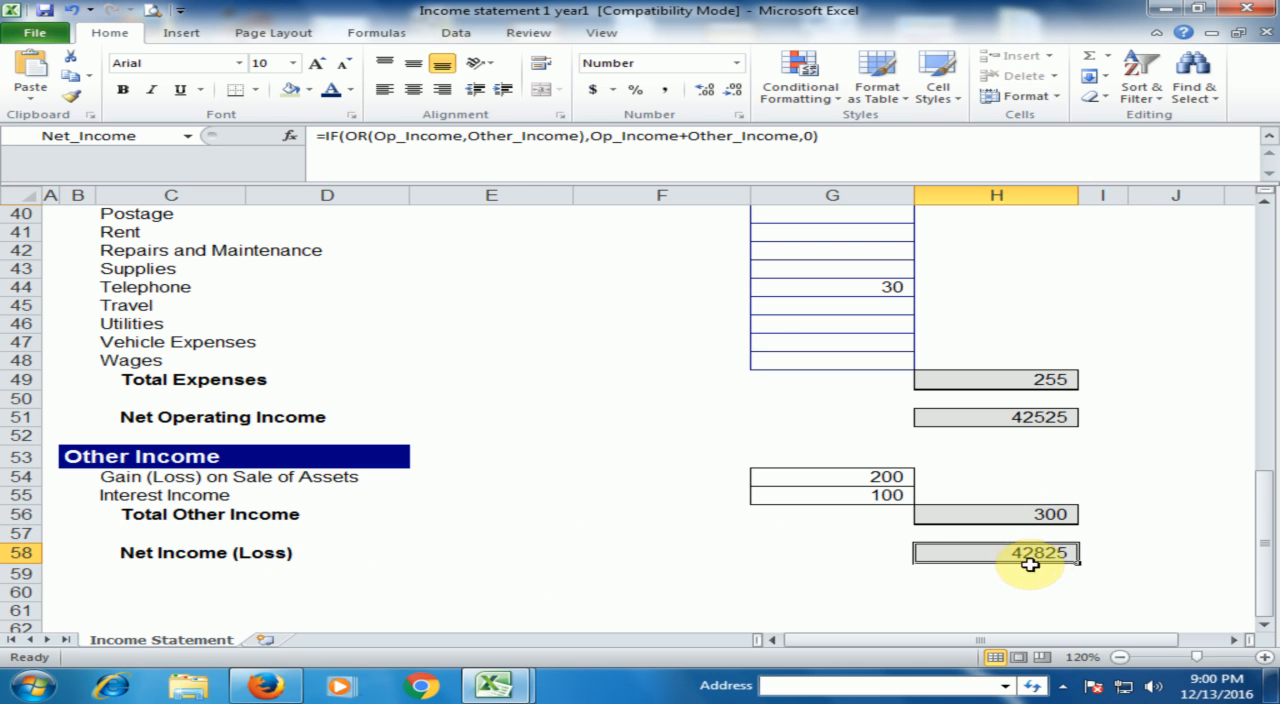
scroll(1001, 577, down, 1)
scroll(1008, 567, up, 13)
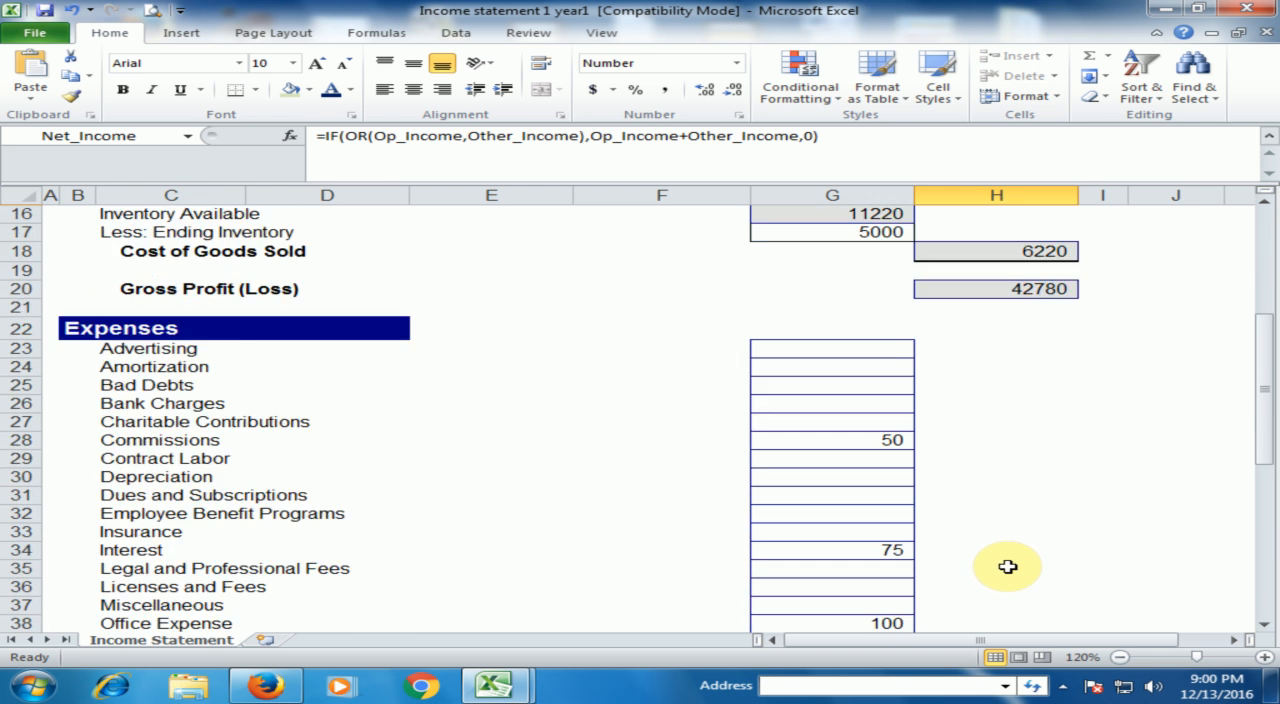
scroll(1011, 551, up, 1)
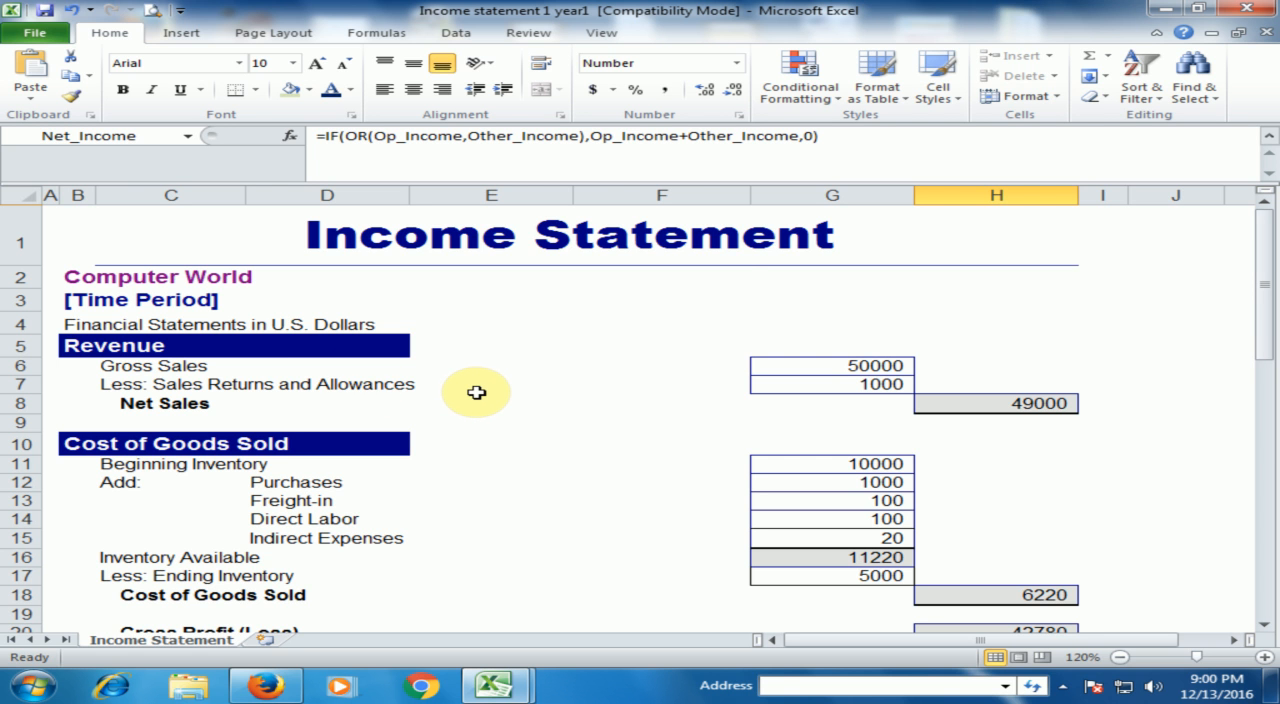
scroll(476, 392, down, 11)
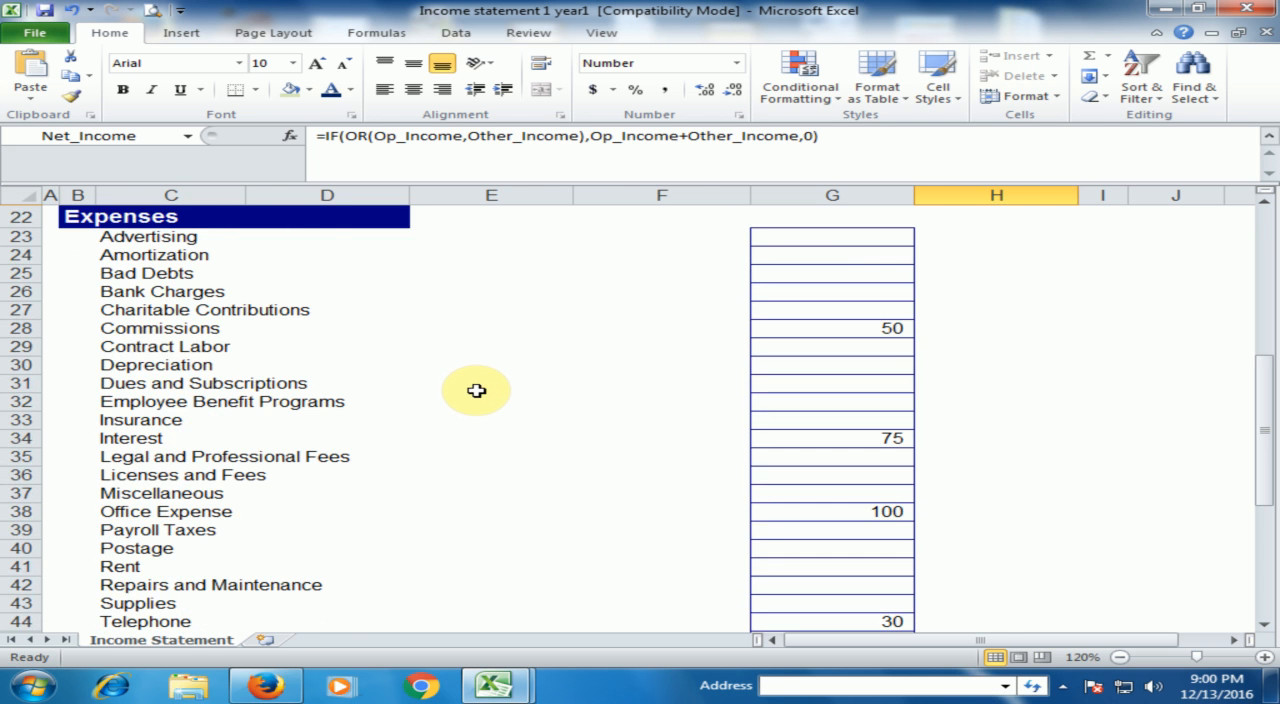
scroll(476, 390, down, 3)
scroll(480, 388, up, 14)
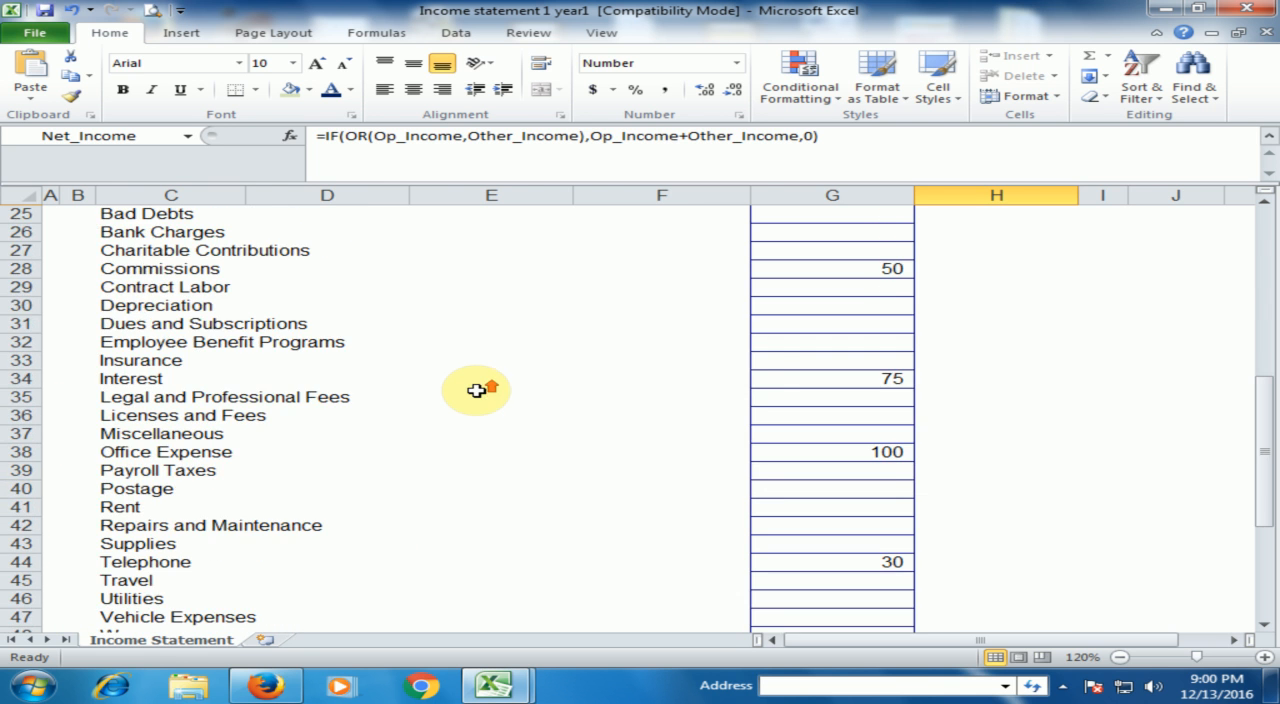